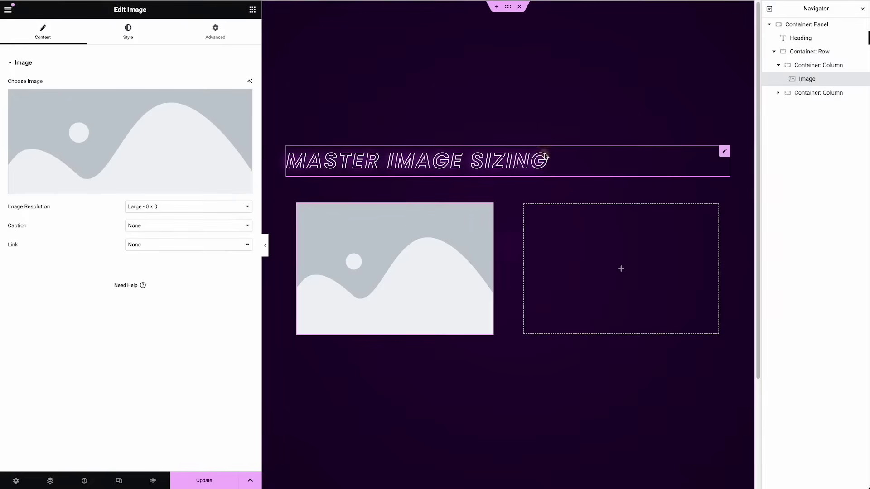
left_click(546, 156)
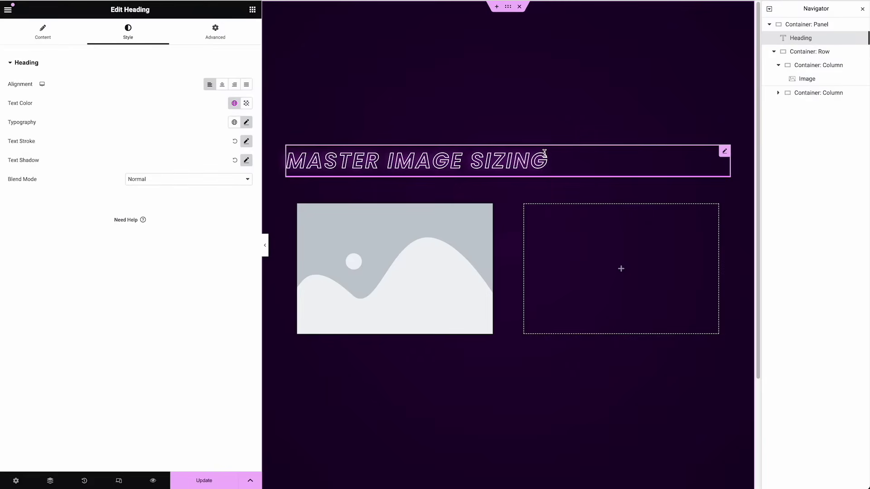
left_click(818, 51)
left_click(778, 66)
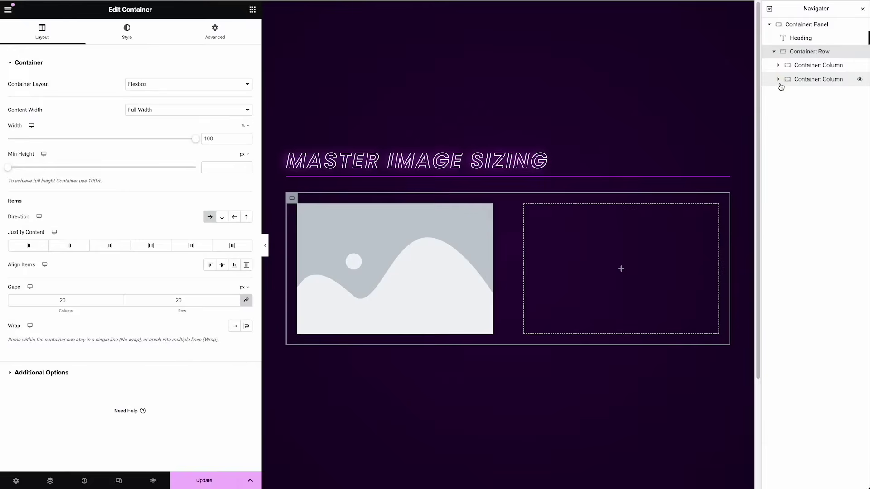
left_click(809, 64)
left_click(788, 79)
left_click(778, 66)
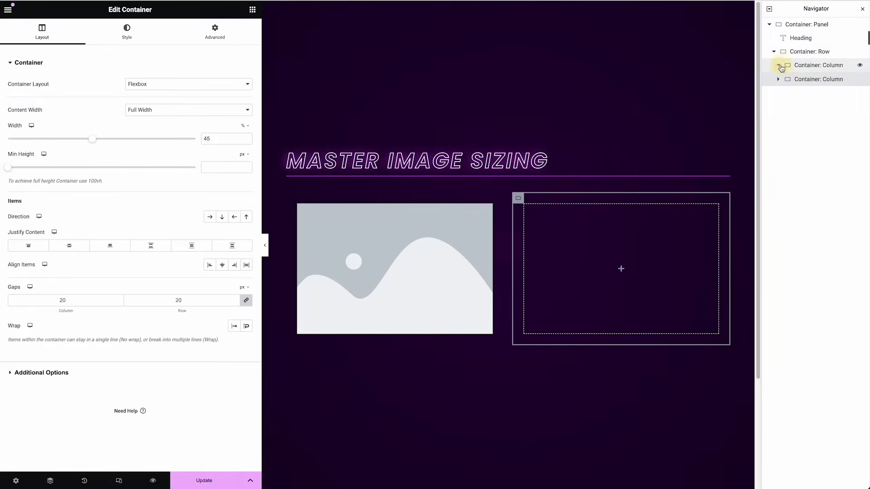
left_click(800, 79)
left_click(470, 243)
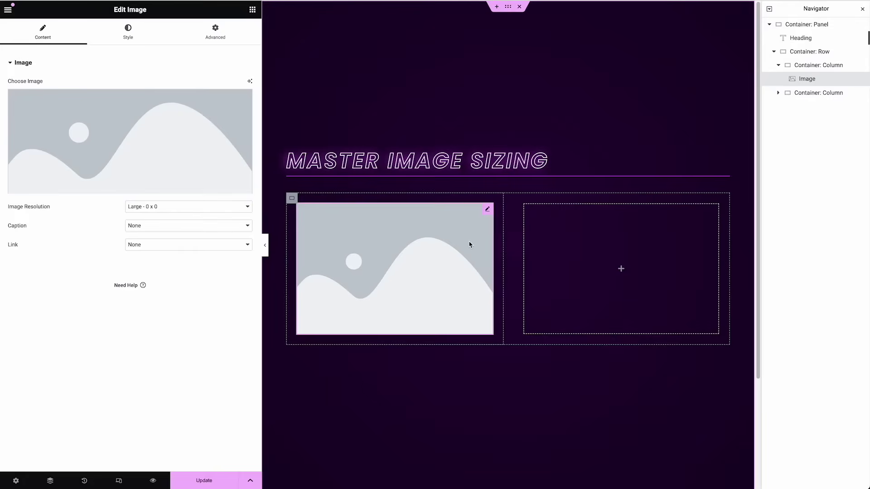
left_click(195, 151)
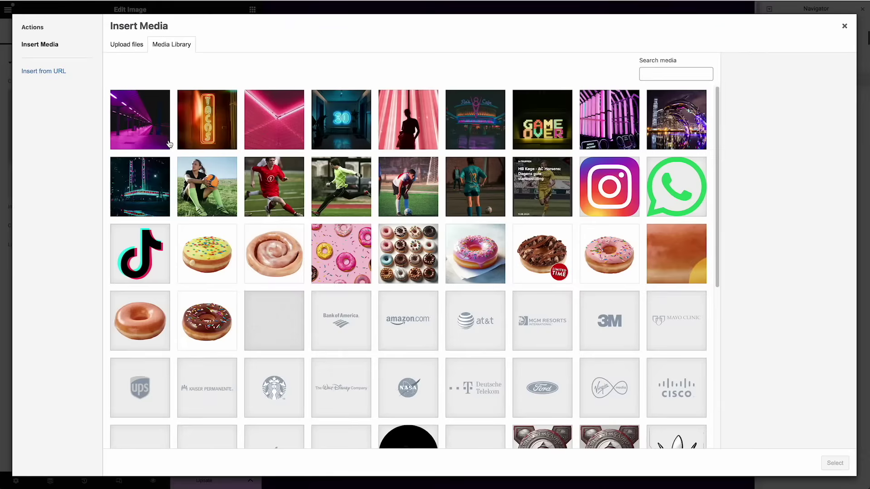
Insert the TACOS neon image in the left column and paste a copy into the right column
left_click(196, 132)
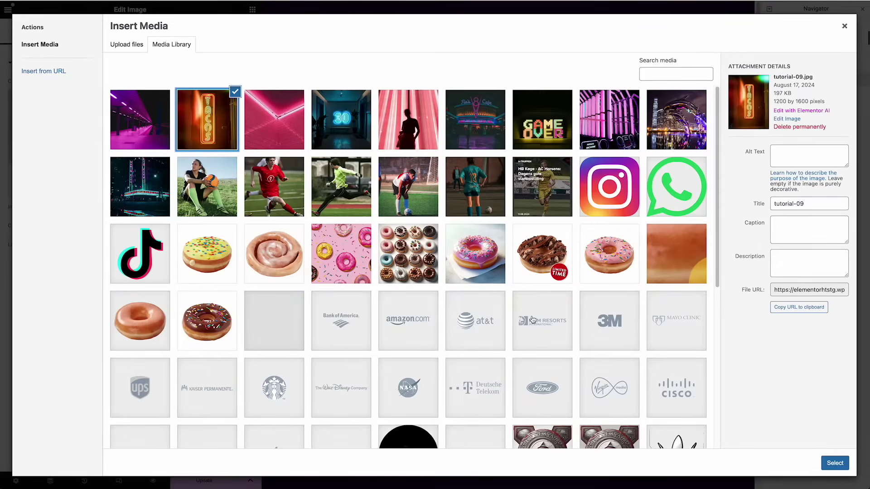
left_click(843, 466)
right_click(460, 277)
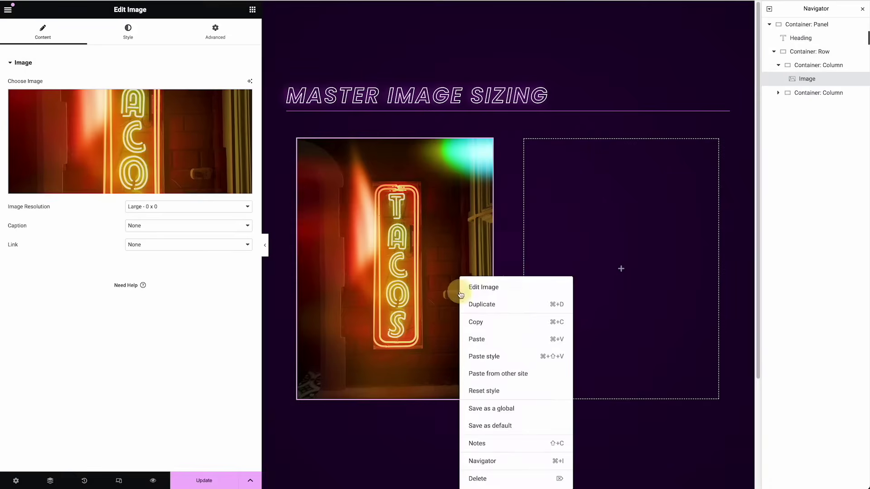
left_click(475, 322)
right_click(581, 221)
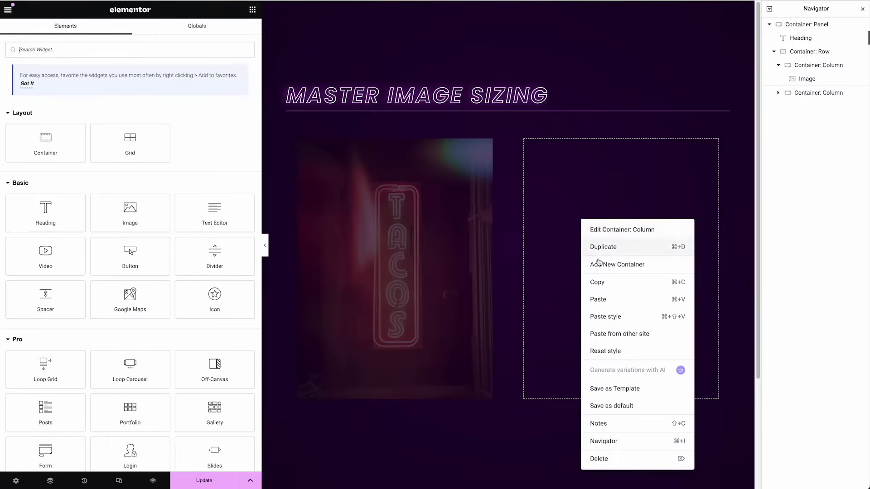
left_click(606, 303)
Replace the right column's copied image with the purple subway photo
left_click(190, 146)
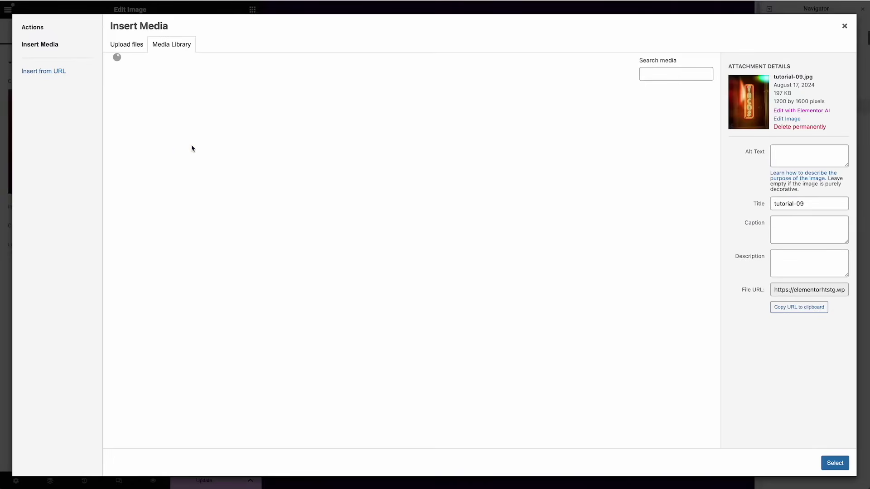
left_click(144, 119)
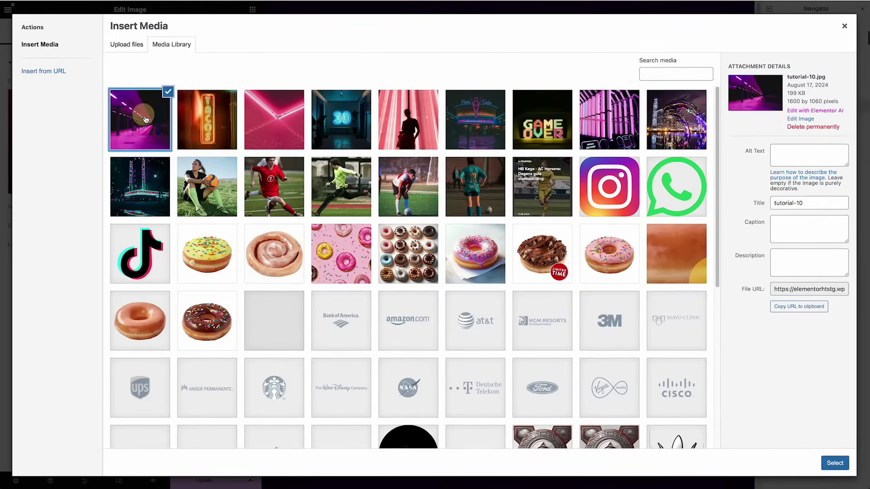
left_click(826, 462)
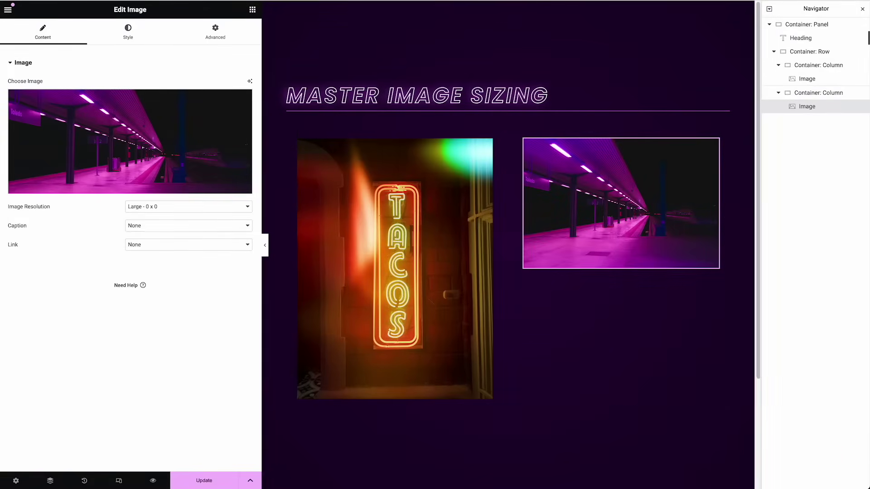
Add a Heading below the subway image and set its text colour to White
left_click(252, 9)
left_click_drag(63, 219, 558, 260)
left_click(129, 39)
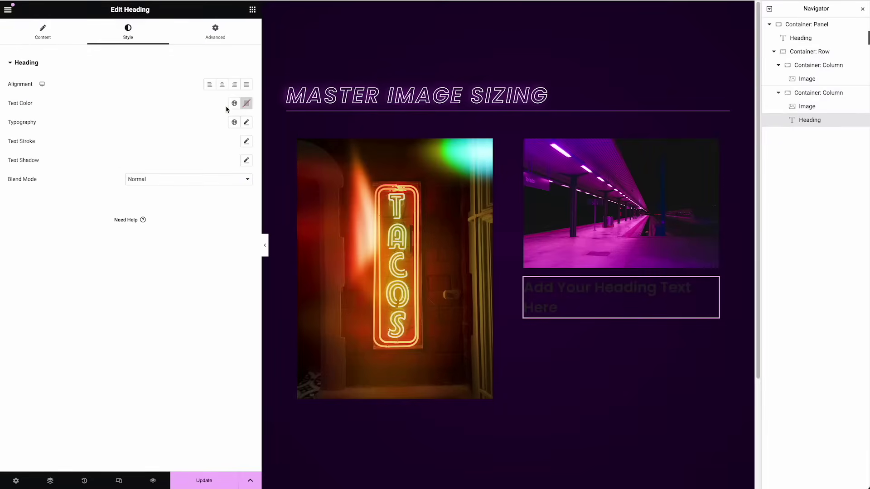
left_click(234, 122)
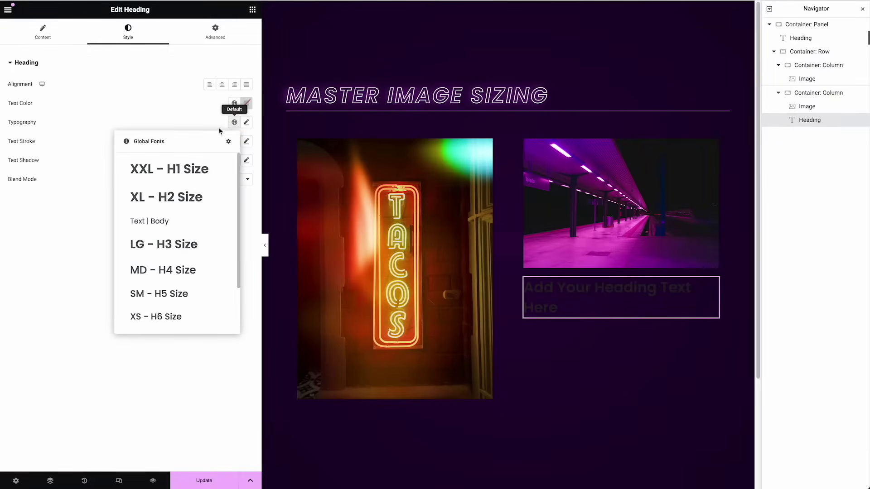
left_click(201, 111)
left_click(234, 102)
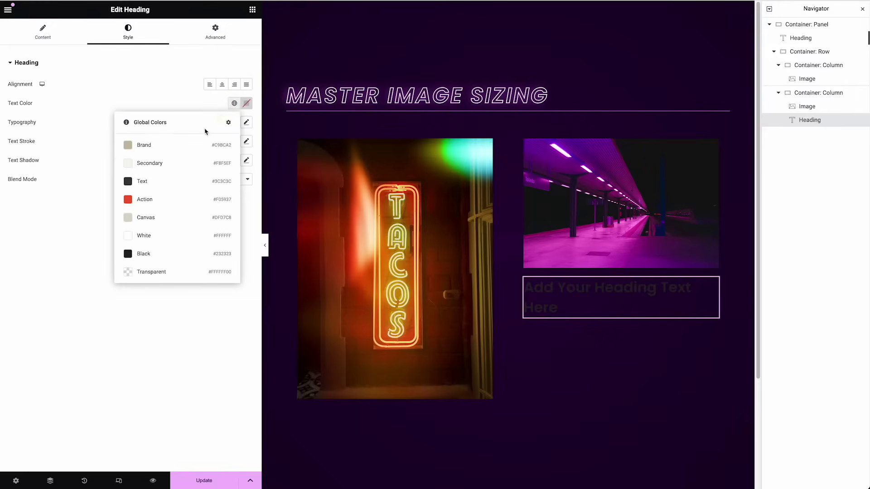
left_click(178, 240)
Copy the white heading and paste it below the TACOS image
right_click(524, 280)
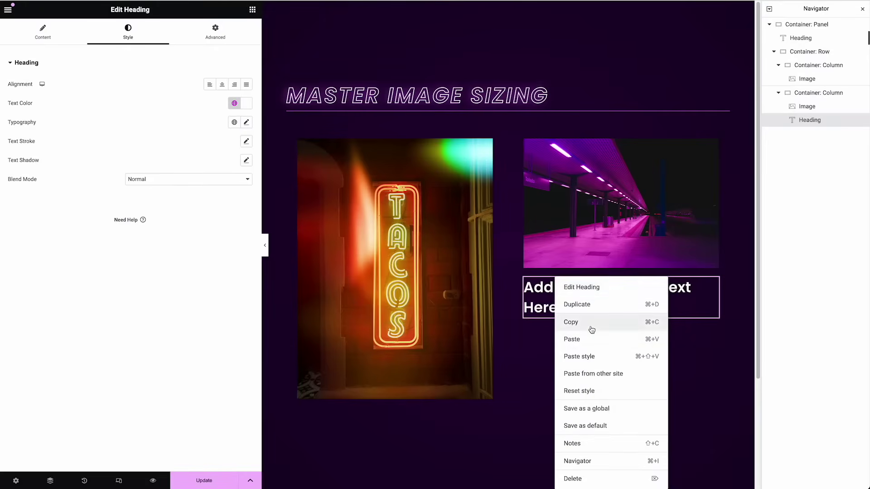
left_click(592, 326)
right_click(385, 275)
left_click(406, 332)
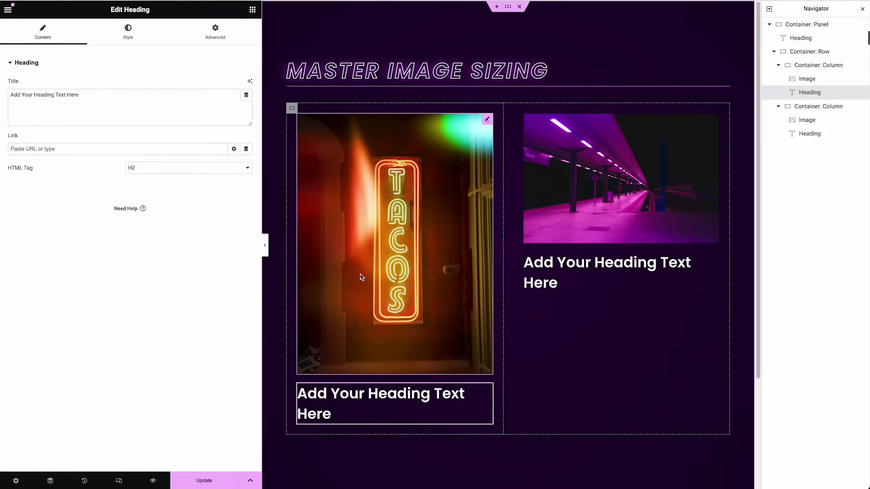
left_click(420, 264)
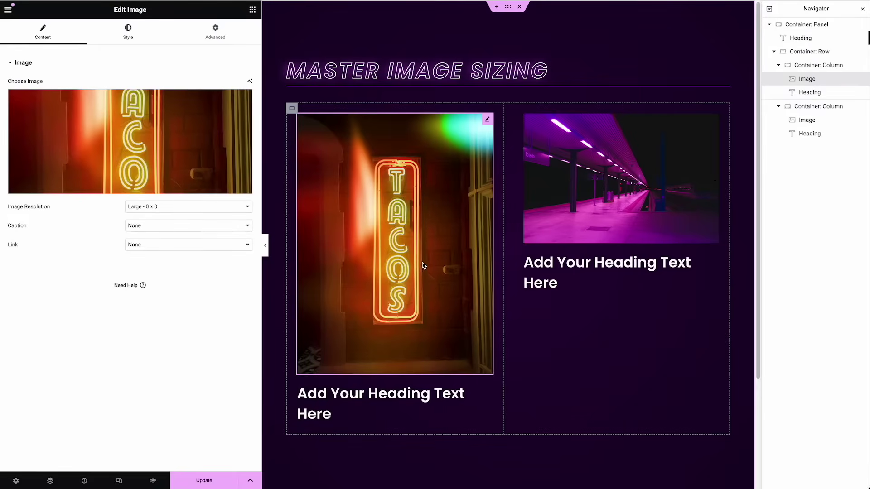
Give the TACOS image a 360 px height with Object Fit set to Cover
left_click(575, 165)
left_click(467, 185)
left_click(128, 35)
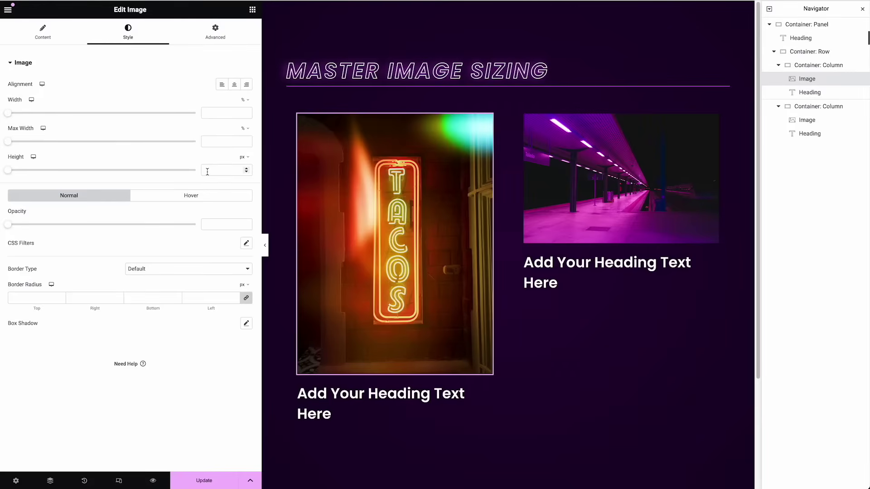
left_click(207, 172)
type("36")
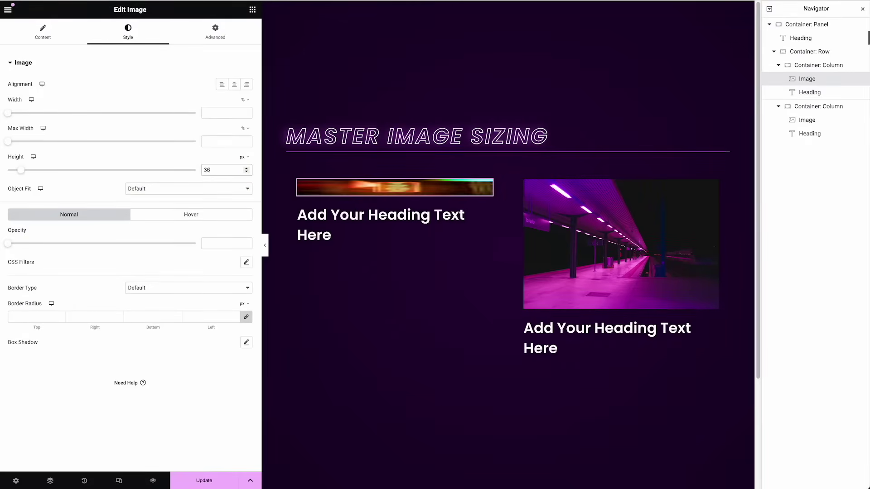
type("0")
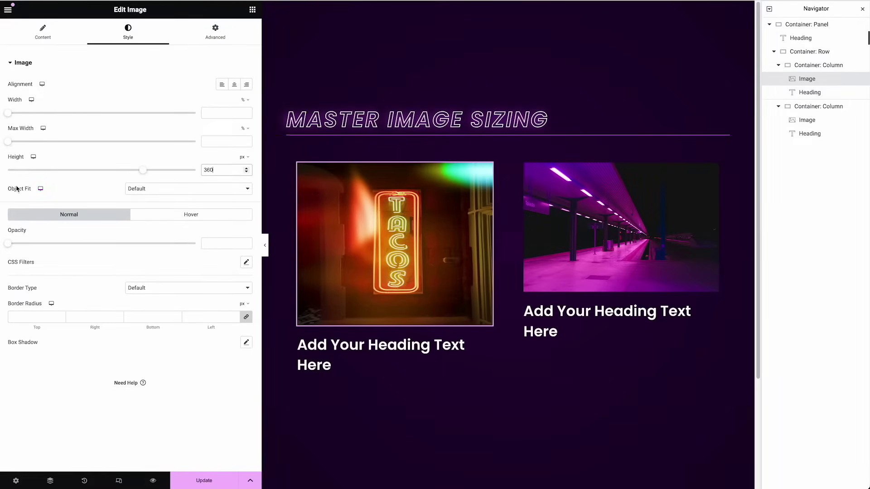
left_click(148, 193)
left_click(152, 209)
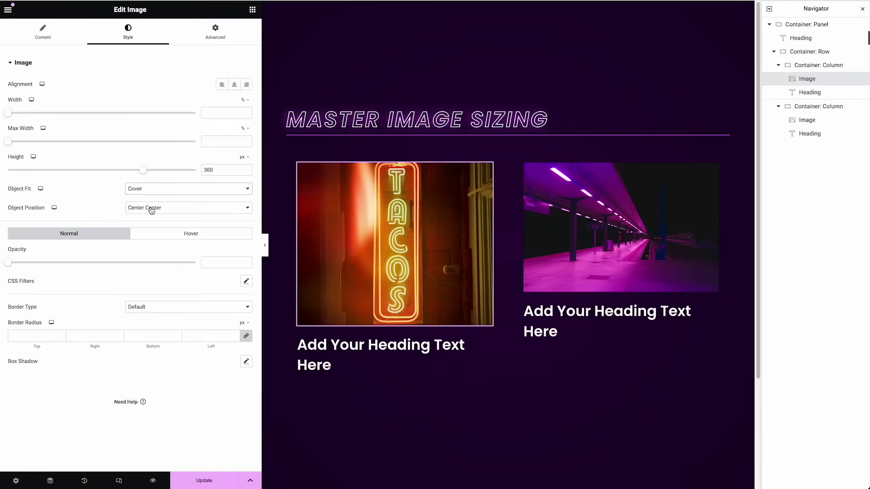
Copy the TACOS image and paste its style onto the subway image
right_click(396, 222)
left_click(425, 272)
right_click(572, 233)
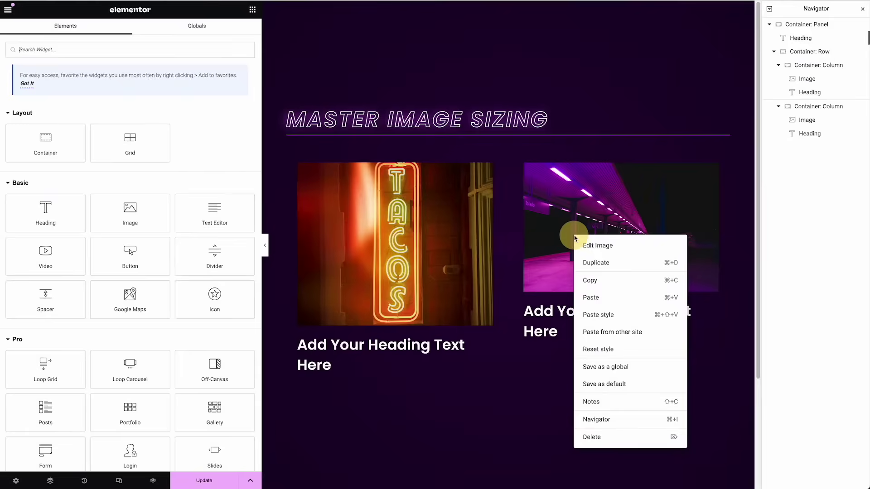
left_click(593, 312)
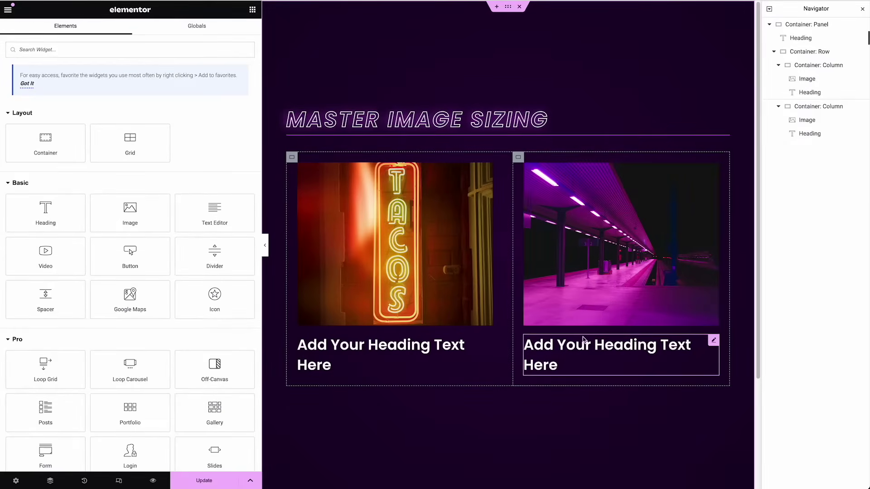
Set the TACOS image's object position, trying Top Center before settling on Center Center
left_click(464, 257)
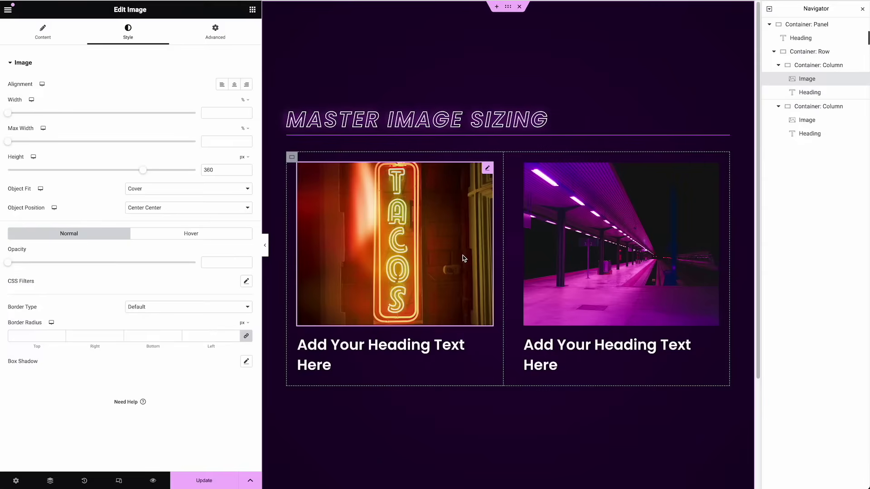
left_click(140, 208)
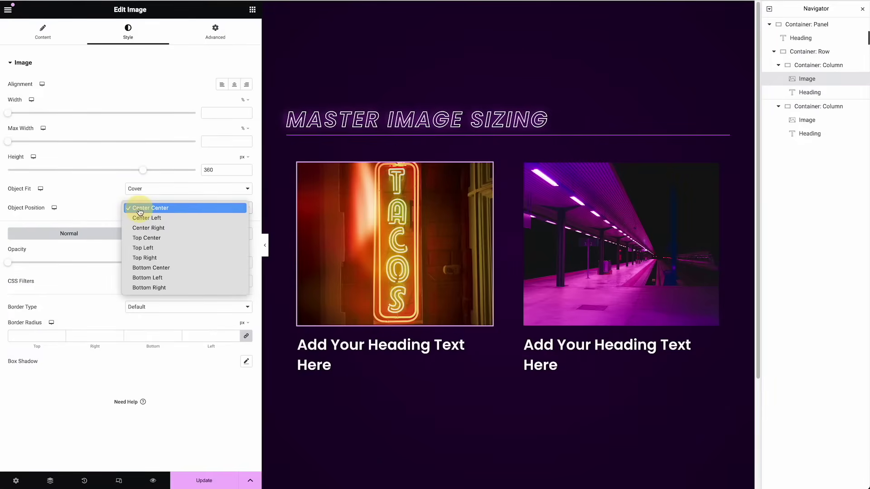
left_click(149, 239)
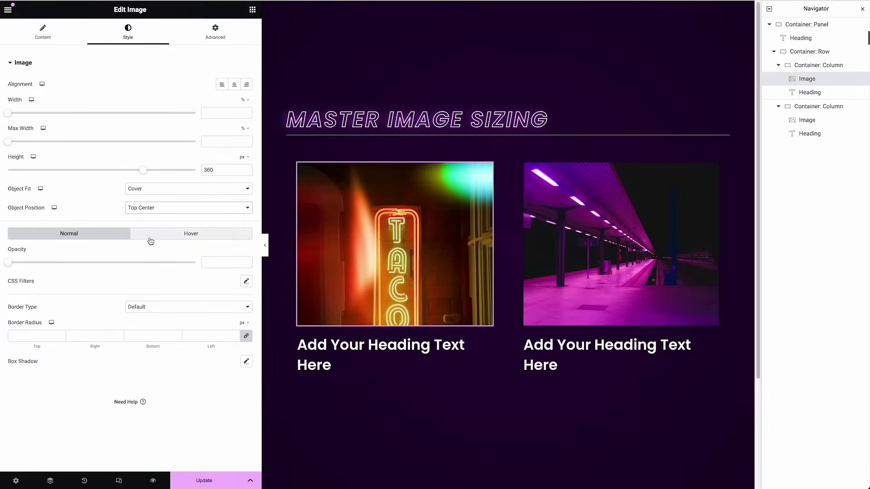
left_click(153, 208)
left_click(158, 179)
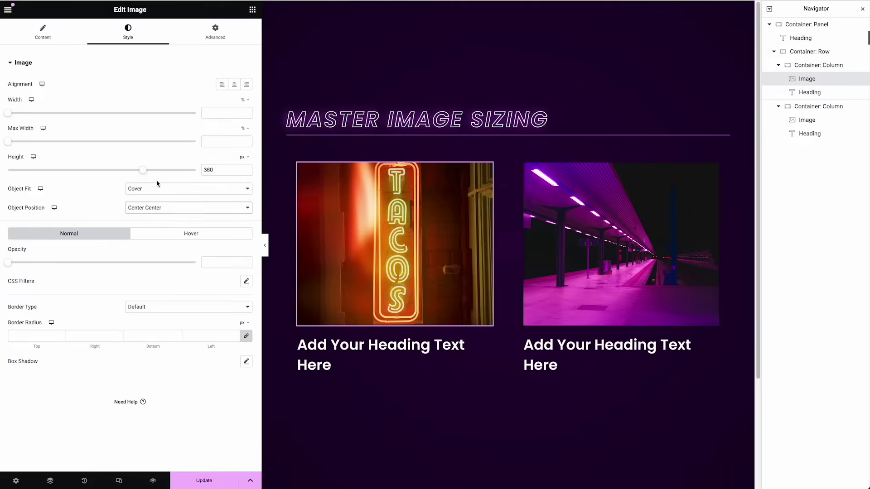
Delete both images and both headings, leaving the two columns empty
right_click(473, 258)
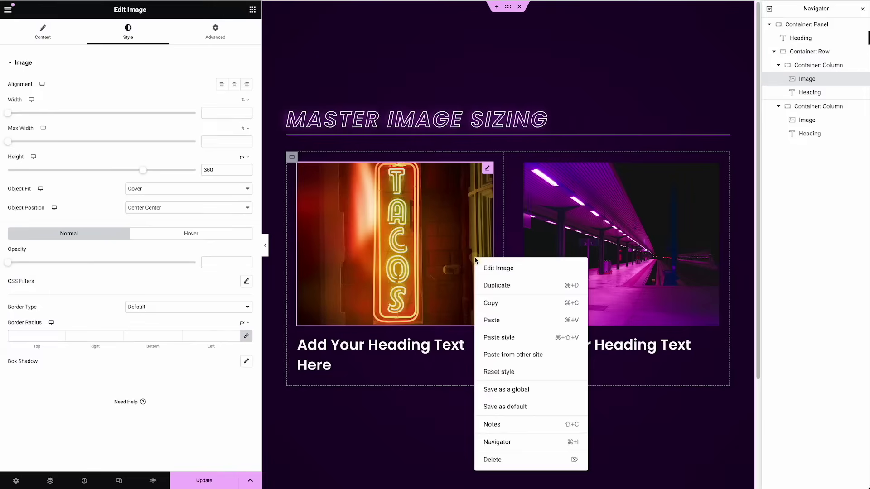
left_click(493, 459)
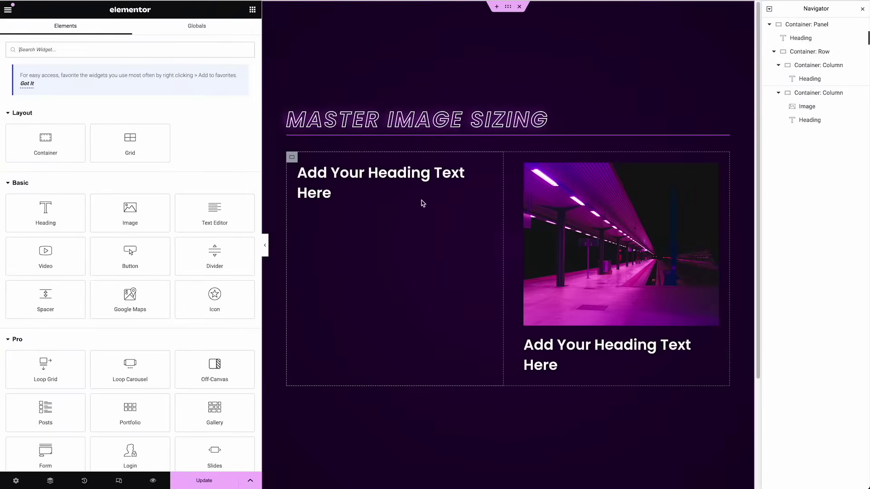
right_click(425, 179)
left_click(453, 378)
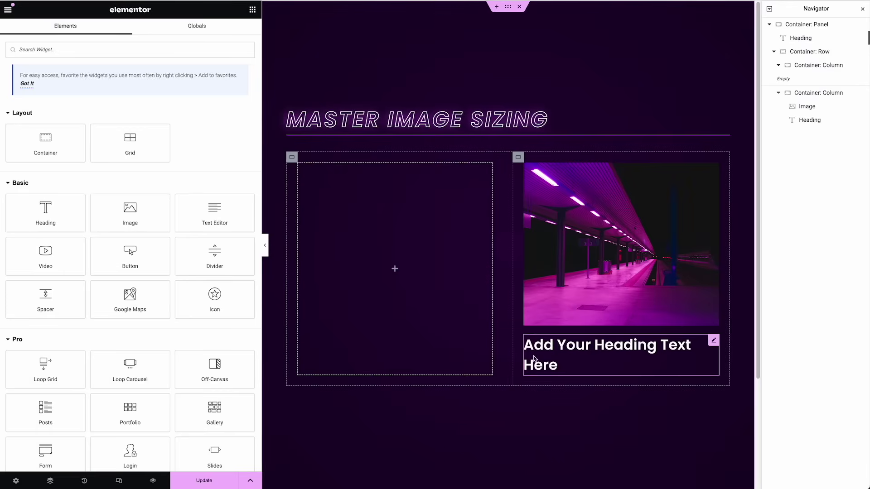
right_click(549, 356)
left_click(582, 476)
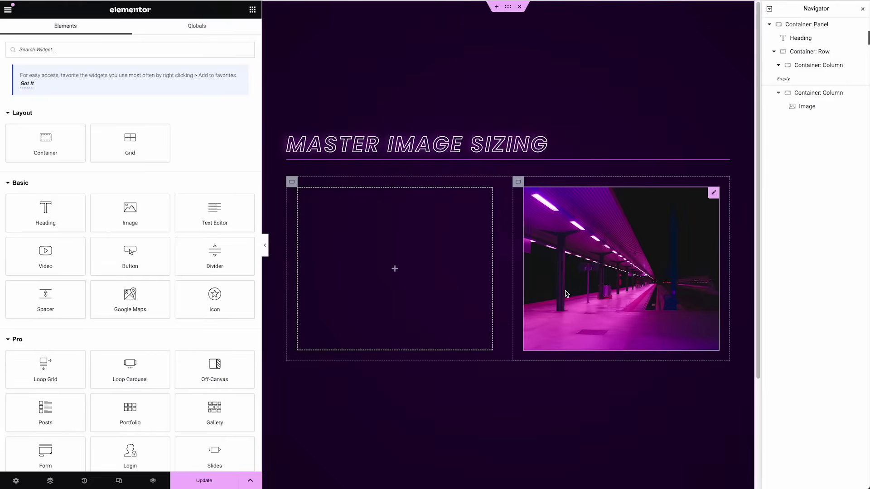
right_click(567, 308)
left_click(611, 479)
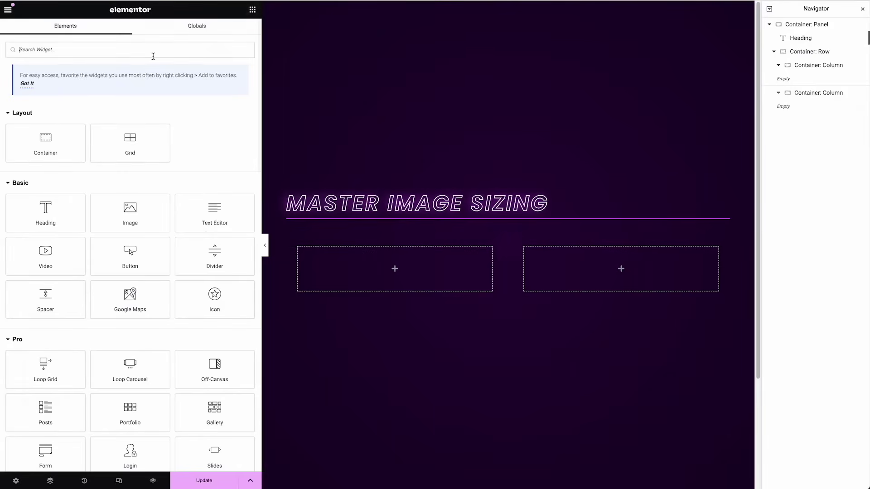
Add an Image widget to the left column showing the neon 30 hallway picture
left_click_drag(128, 216, 391, 279)
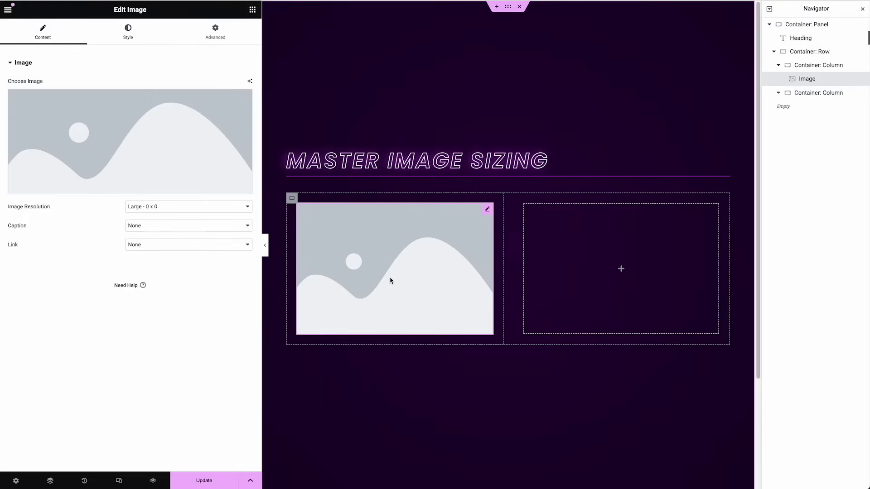
left_click(391, 280)
left_click(172, 135)
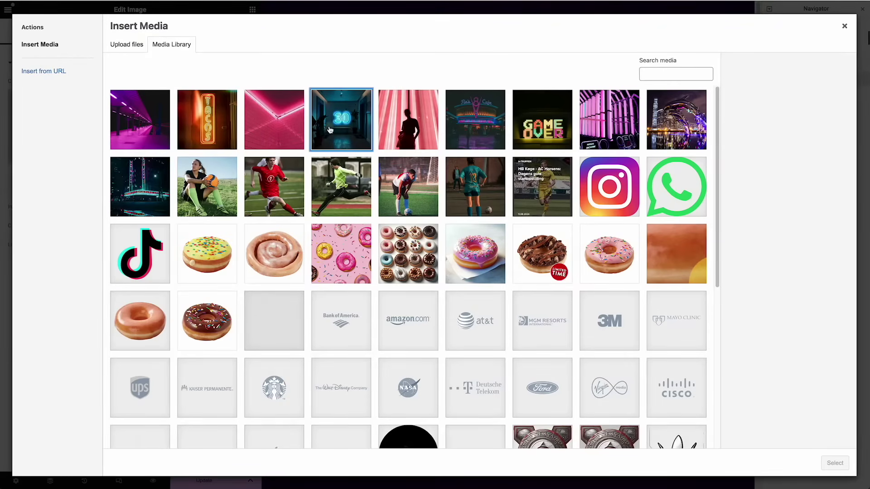
left_click(330, 130)
left_click(835, 463)
Copy the image into the right column and swap in the night-time city sculpture picture
right_click(467, 294)
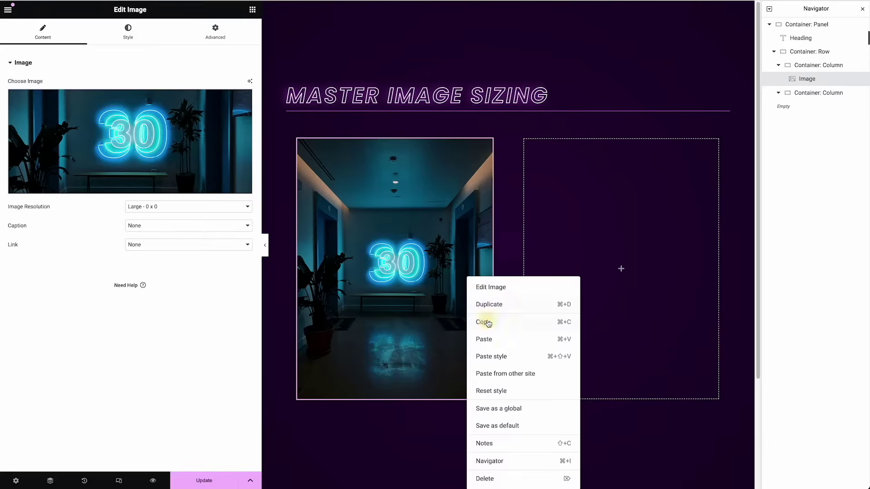
left_click(487, 323)
right_click(576, 245)
left_click(589, 318)
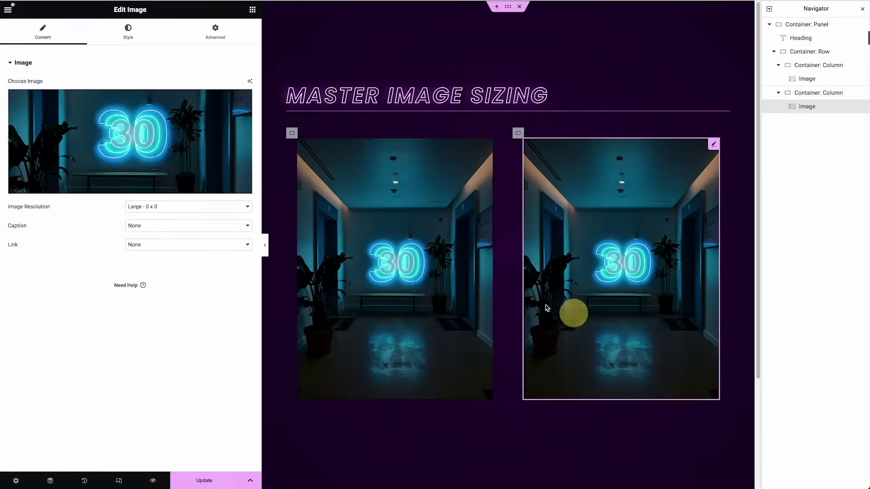
left_click(189, 141)
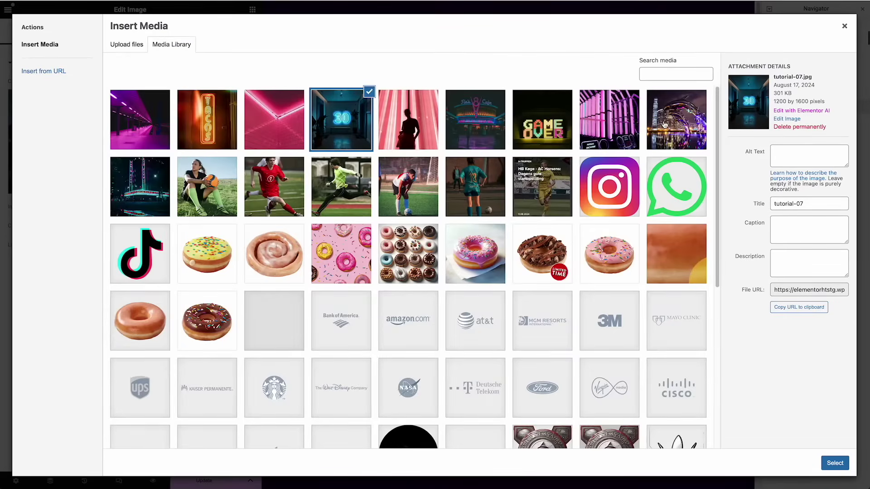
left_click(664, 124)
left_click(835, 463)
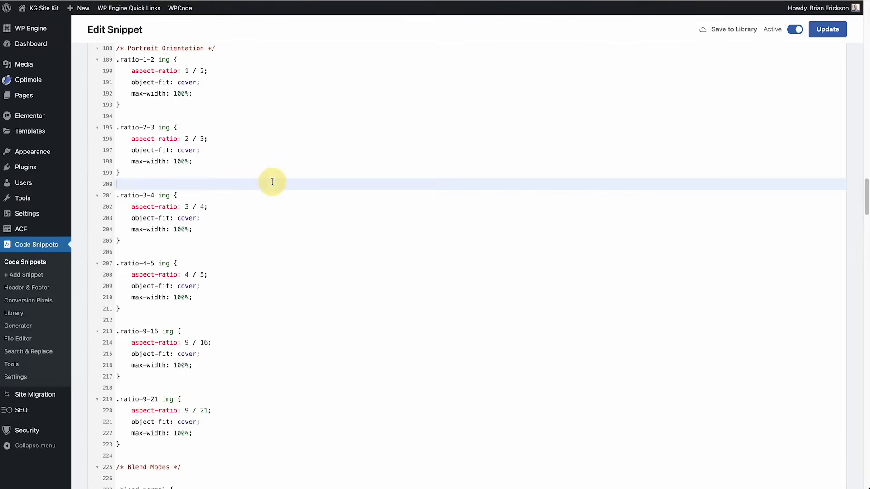
Select snippet lines 145–223 with the landscape and portrait ratio rules, then reselect the MASTER IMAGE SIZING heading
scroll(269, 187, "up", 15)
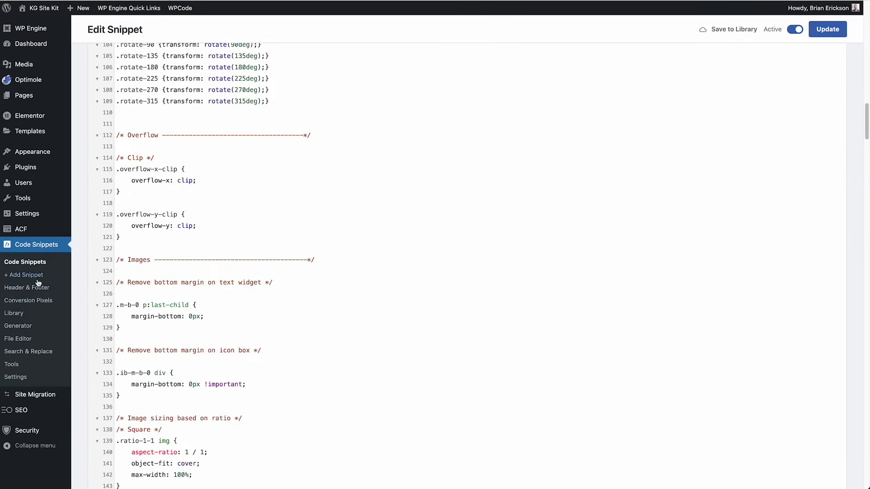
scroll(204, 181, "up", 4)
scroll(187, 192, "down", 4)
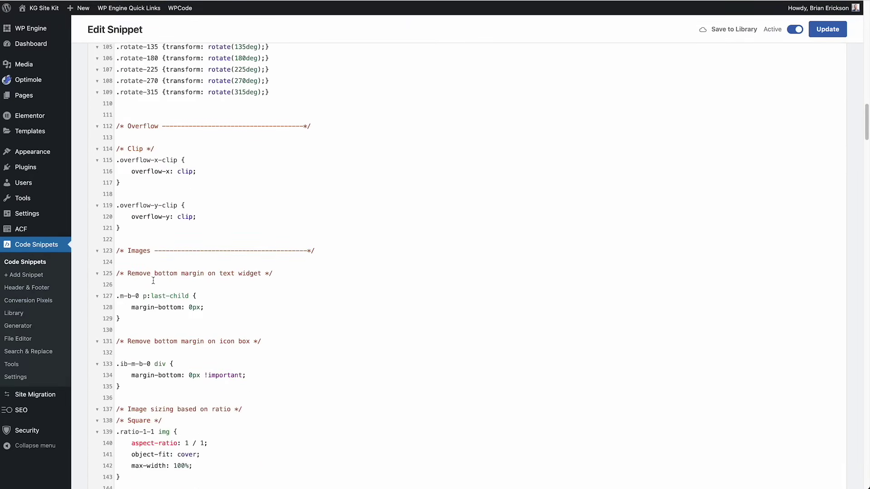
scroll(151, 340, "down", 1)
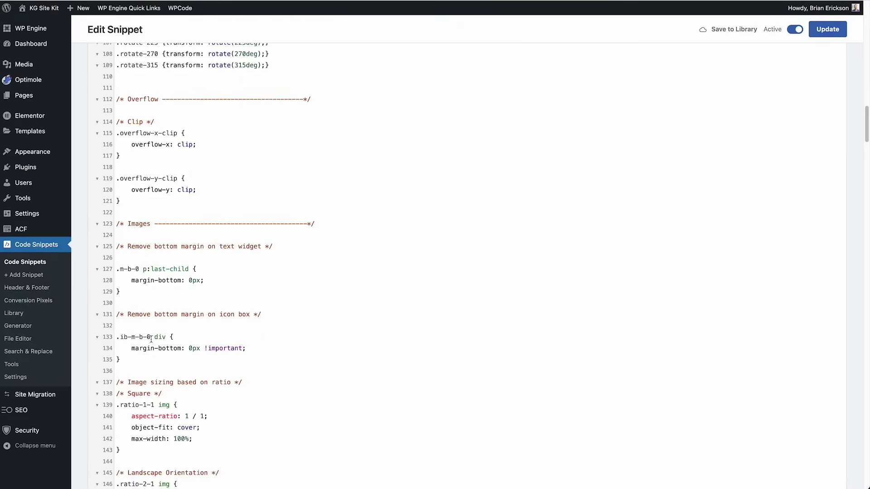
left_click(118, 382)
scroll(223, 296, "down", 4)
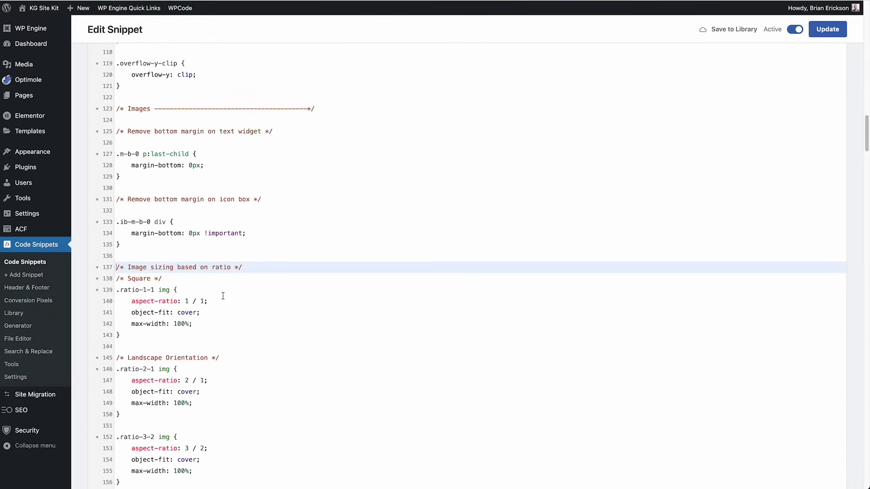
scroll(223, 296, "down", 10)
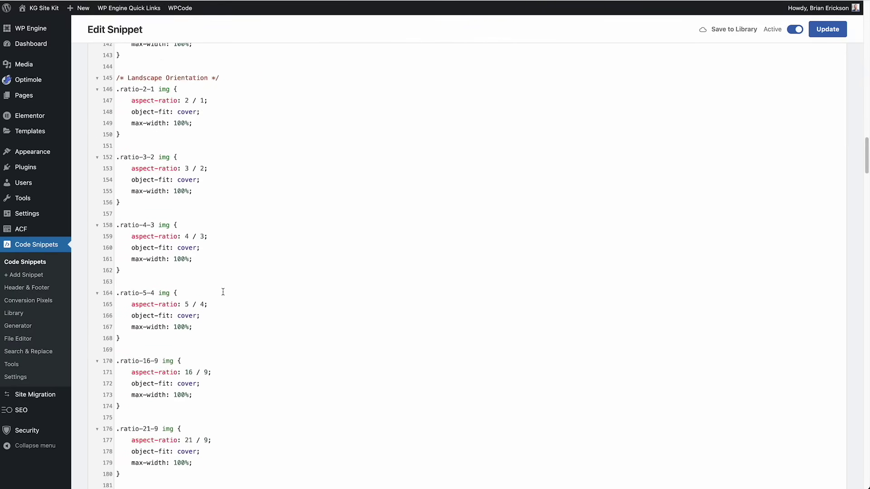
scroll(222, 290, "down", 1)
left_click(212, 440, "shift")
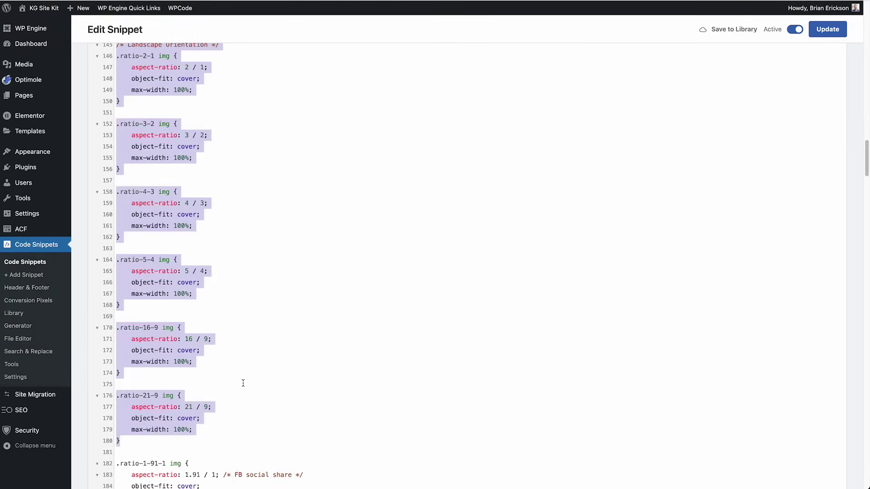
scroll(242, 383, "down", 10)
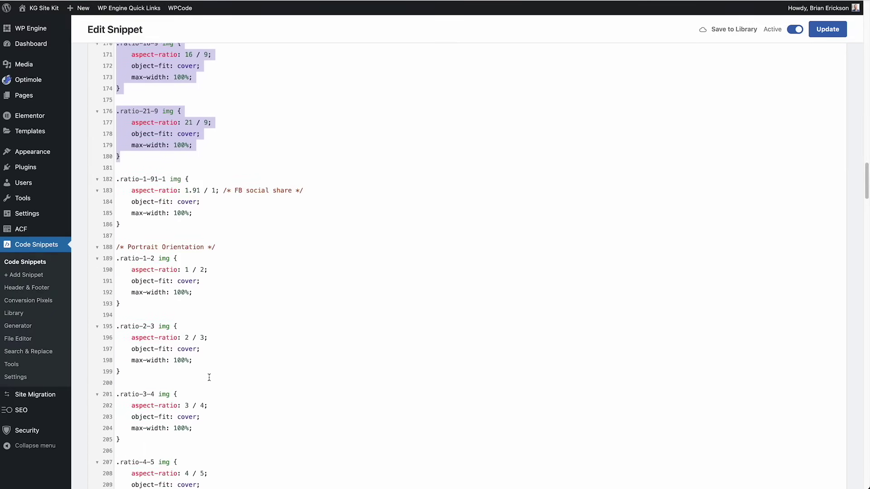
scroll(209, 378, "down", 10)
left_click(141, 365, "shift")
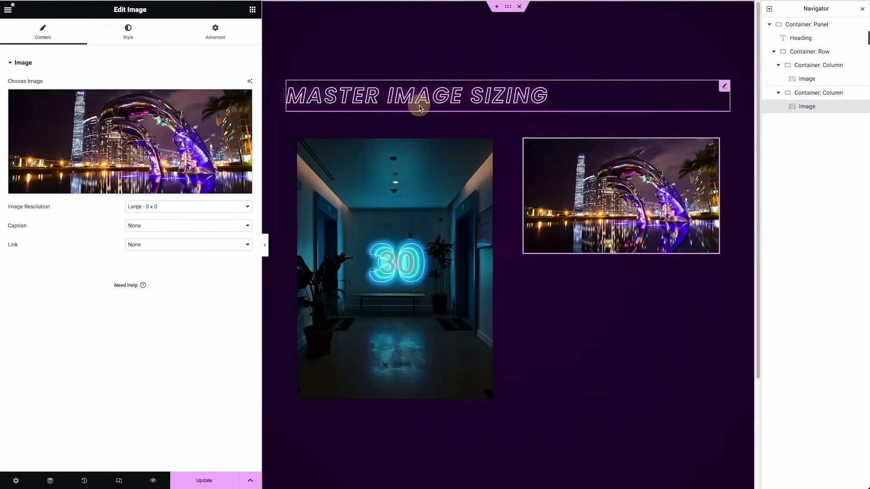
left_click(420, 105)
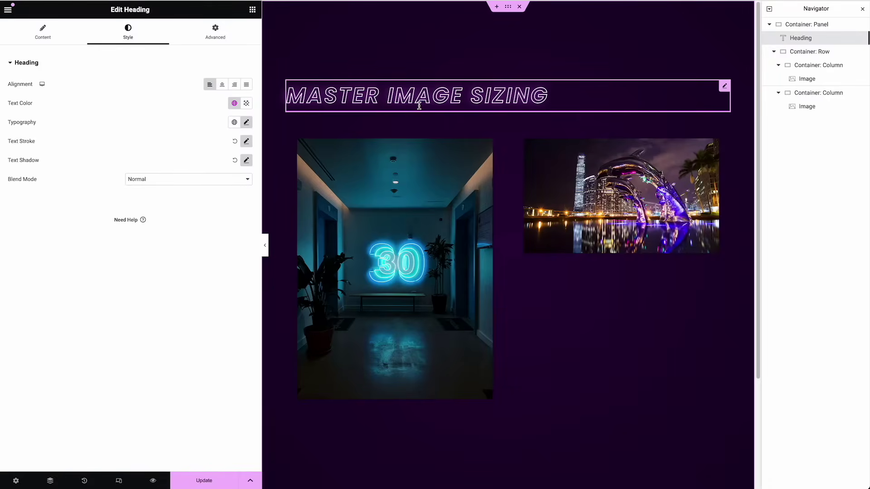
Add an HTML widget below the heading with a <style> block holding the pasted ratio CSS
left_click(252, 10)
type("html")
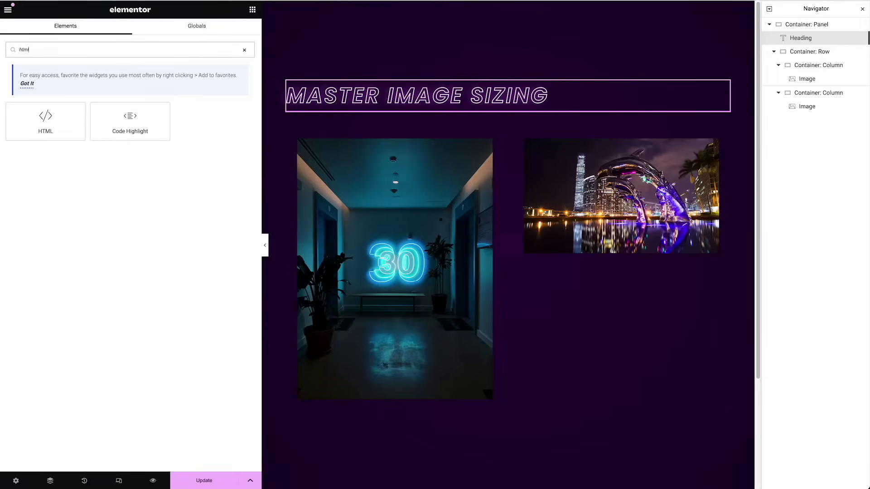
left_click_drag(77, 112, 356, 128)
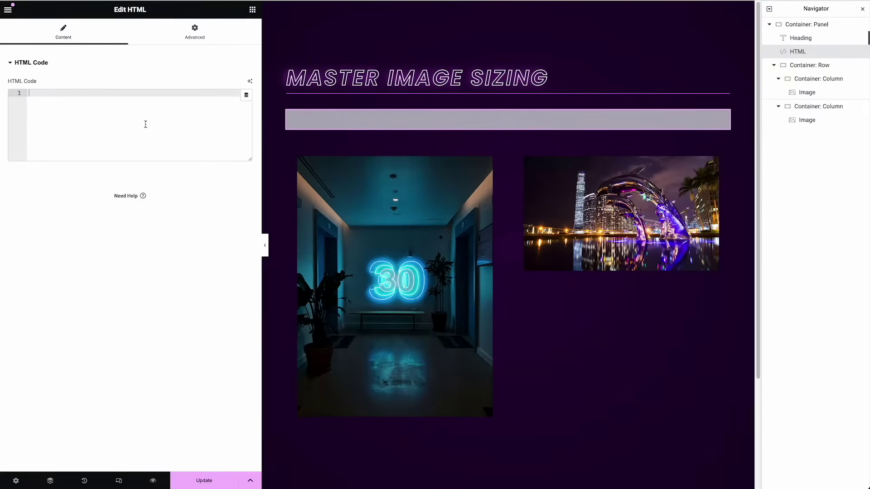
type("st")
key("Return")
key("Return")
key("ctrl+v")
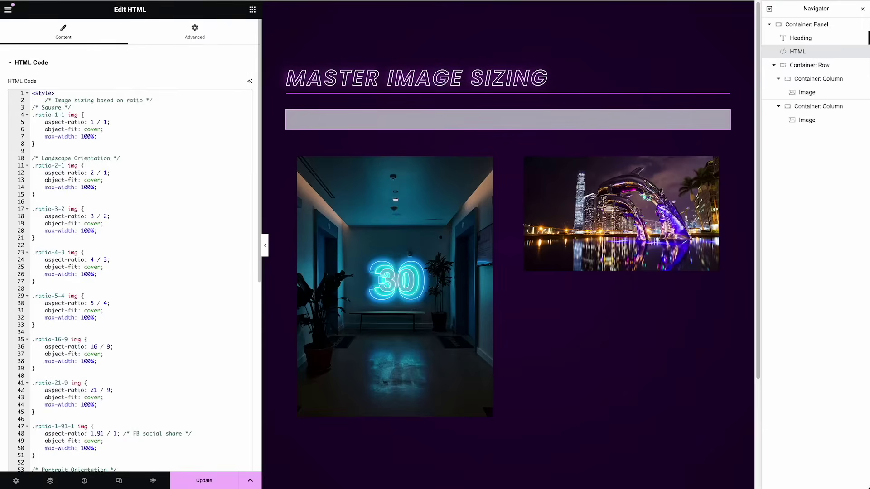
Inspect the .ratio-1-1 square rule's class name and img selector in the pasted CSS
left_click_drag(46, 145, 27, 107)
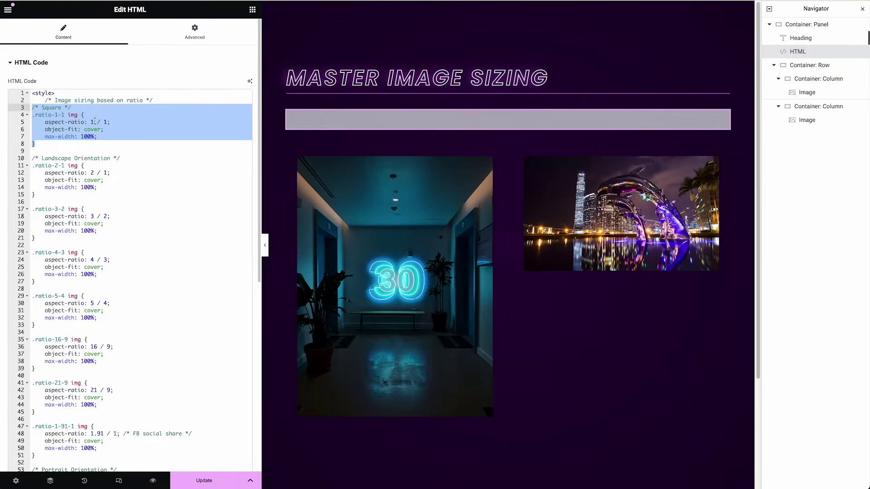
left_click(52, 136)
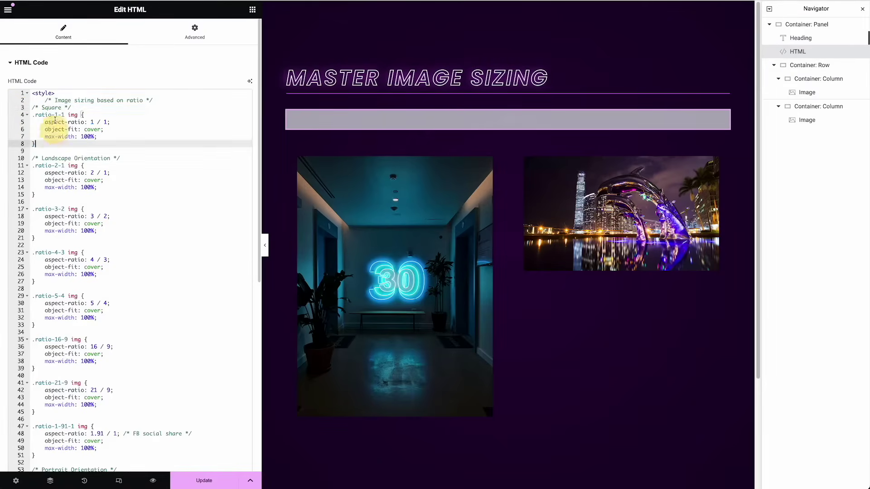
left_click_drag(65, 114, 36, 115)
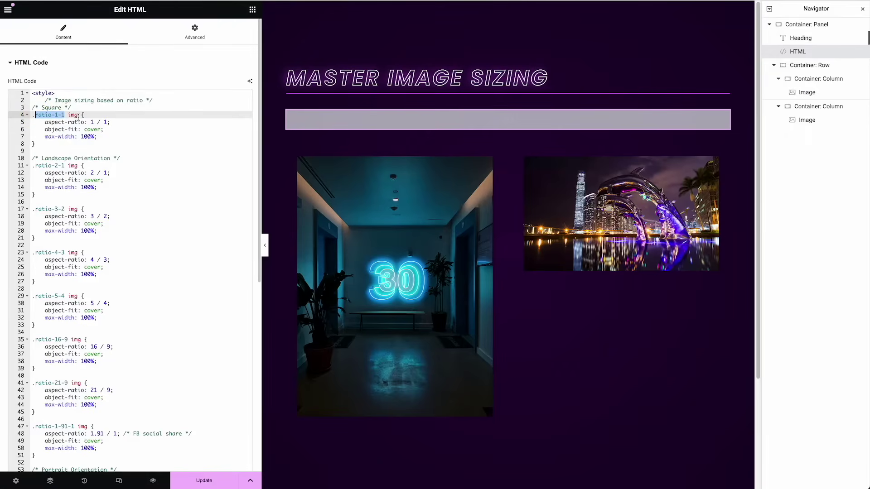
left_click_drag(78, 116, 68, 116)
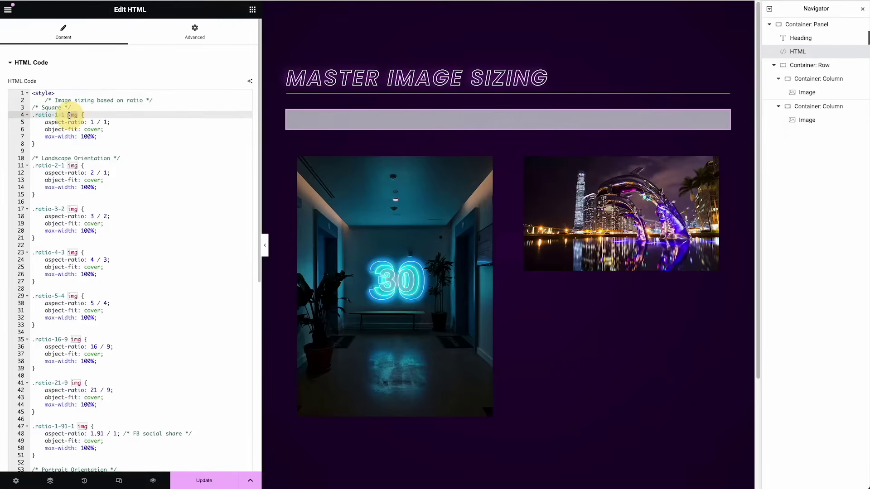
left_click(94, 121)
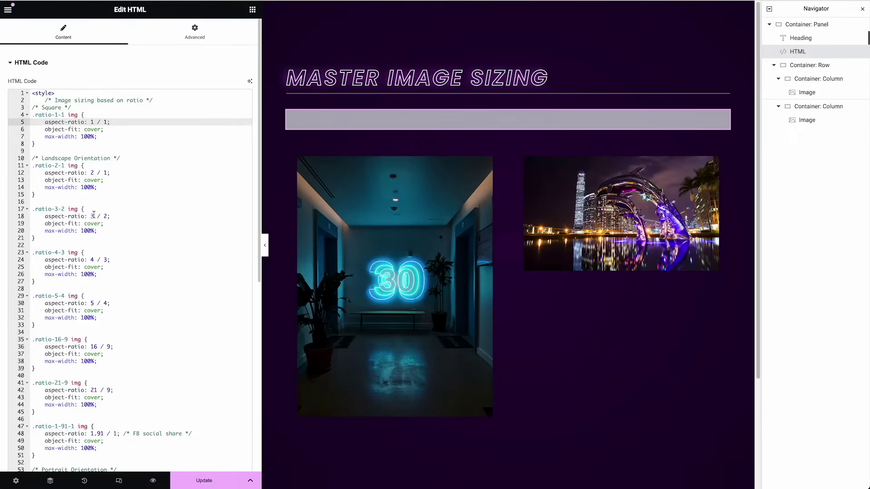
left_click(342, 243)
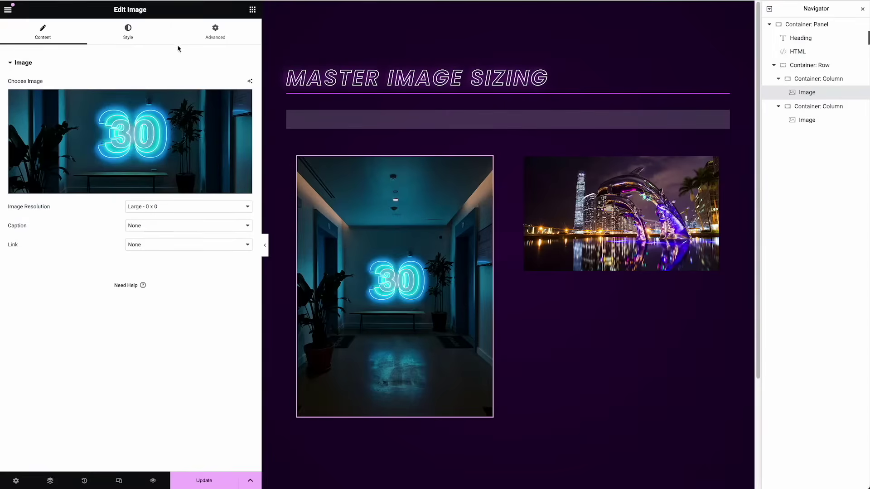
Give the left image the CSS class ratio-1-1
left_click(218, 32)
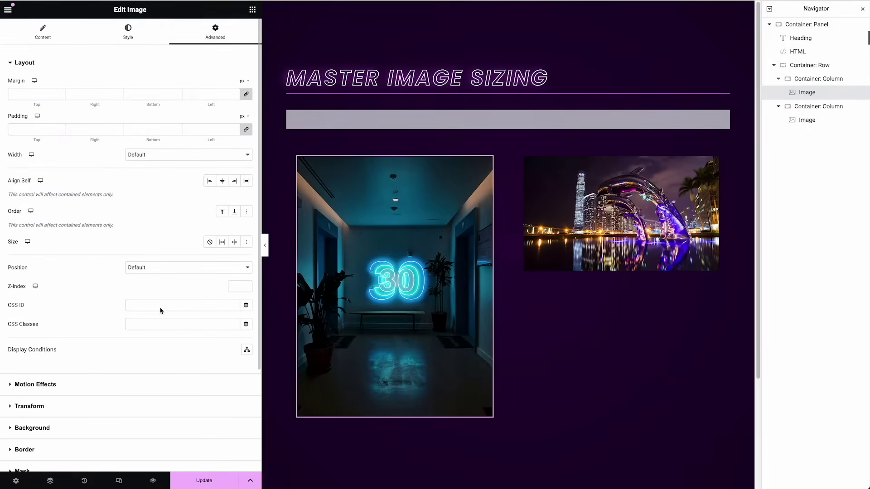
left_click(155, 326)
type("rat")
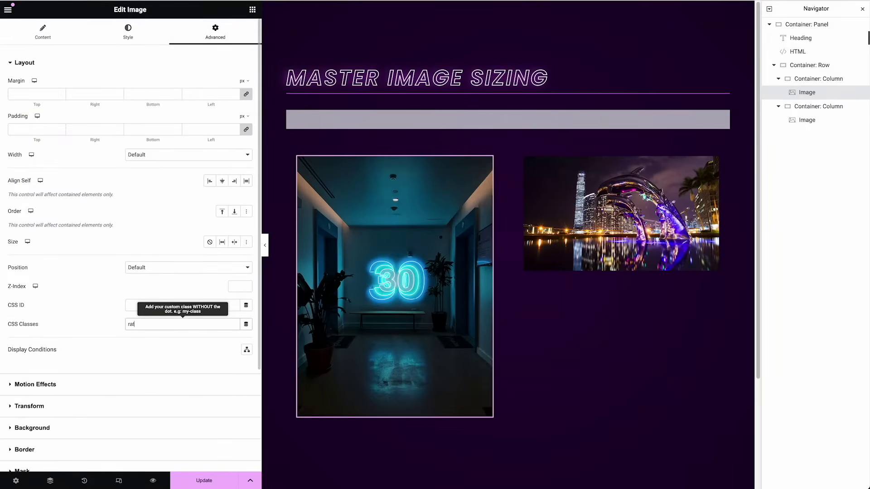
type("io-1-1")
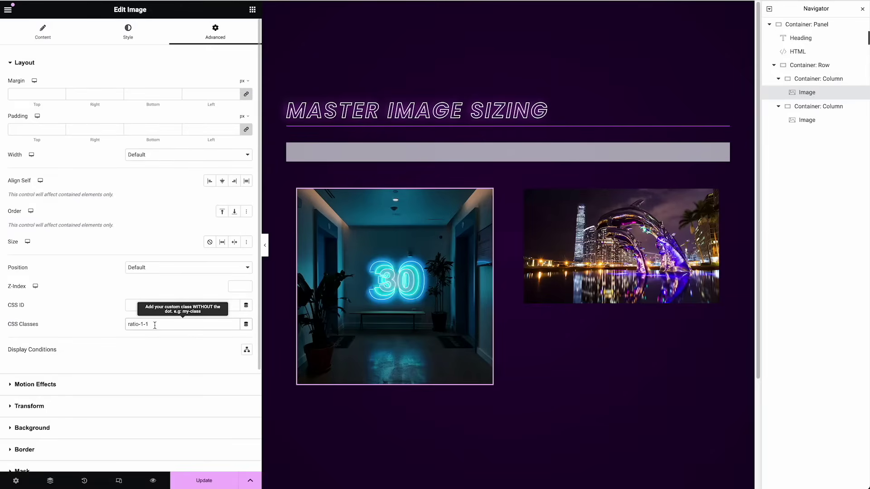
Set the right image's CSS class to ratio-9-16 after trying 16-9
left_click(610, 233)
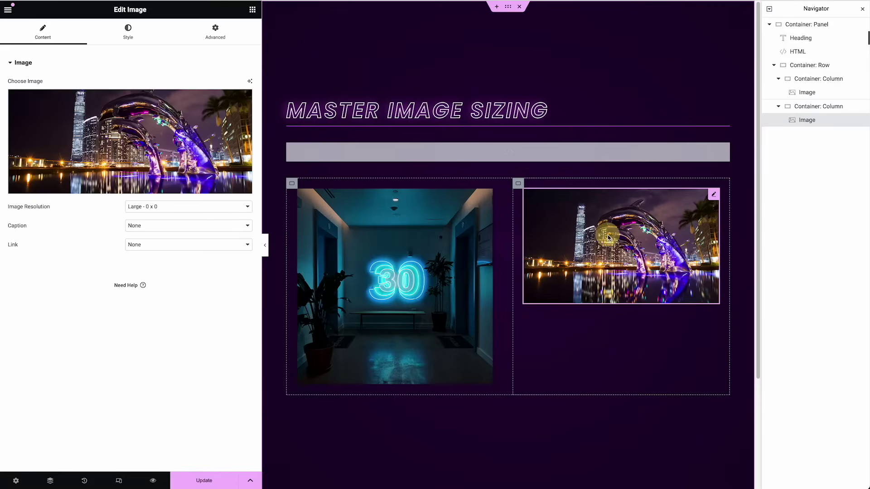
left_click(209, 43)
left_click(161, 324)
type("ratio")
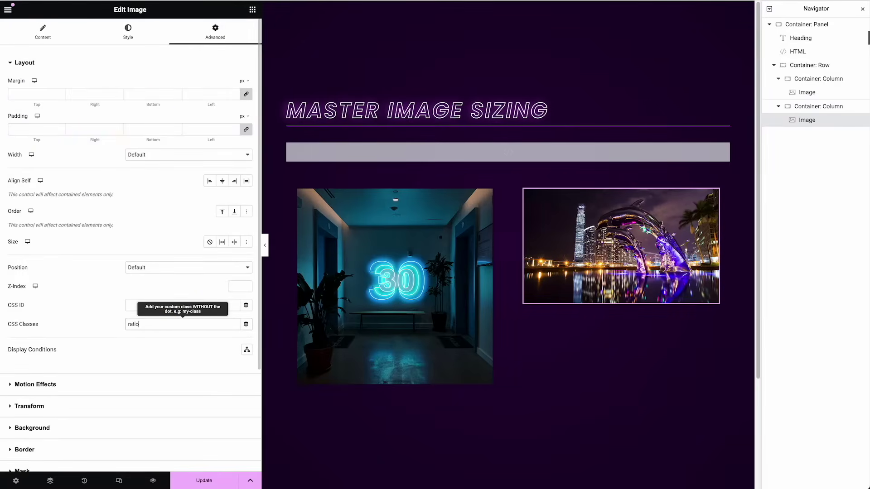
type("-1-1")
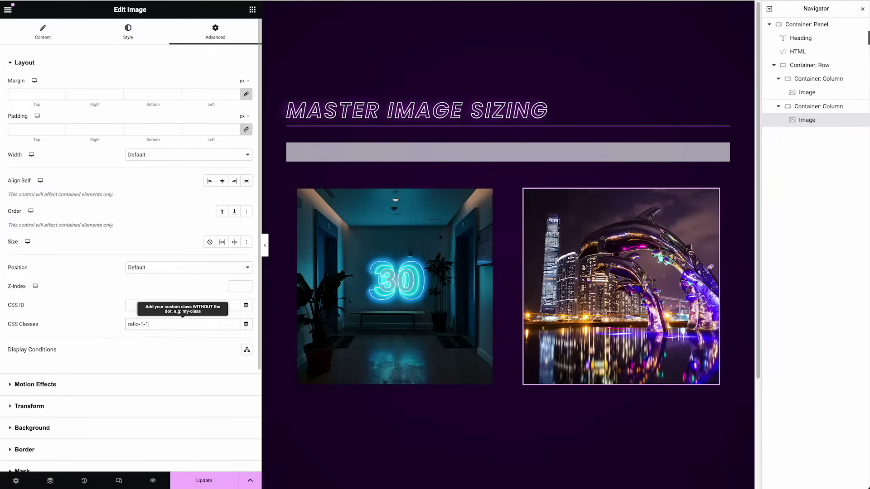
key("BackSpace")
key("BackSpace")
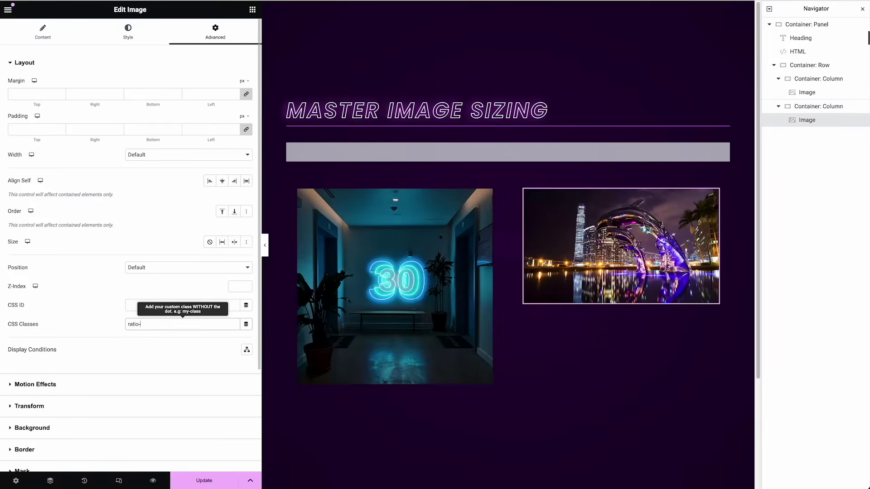
type("6-9")
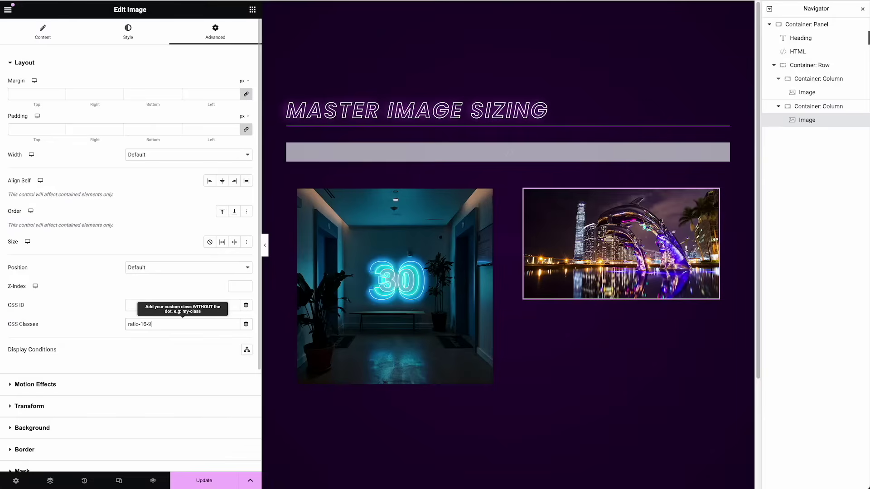
key("BackSpace")
key("BackSpace")
key("BackSpace")
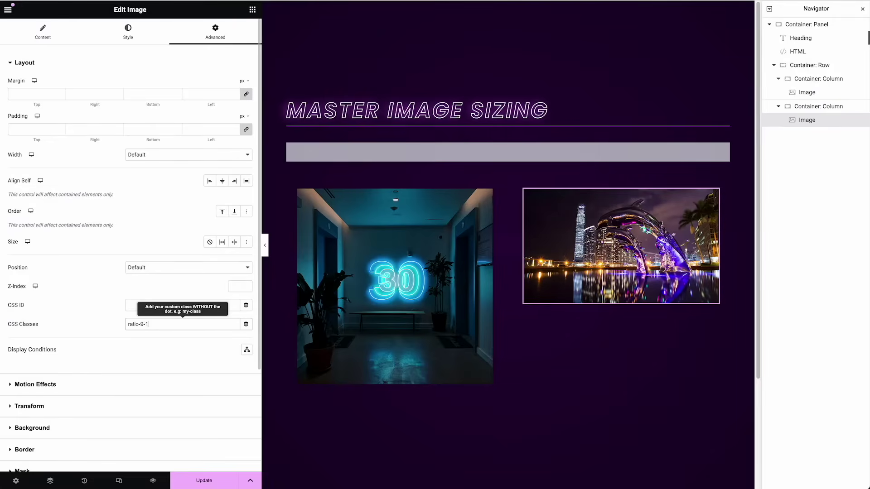
type("6")
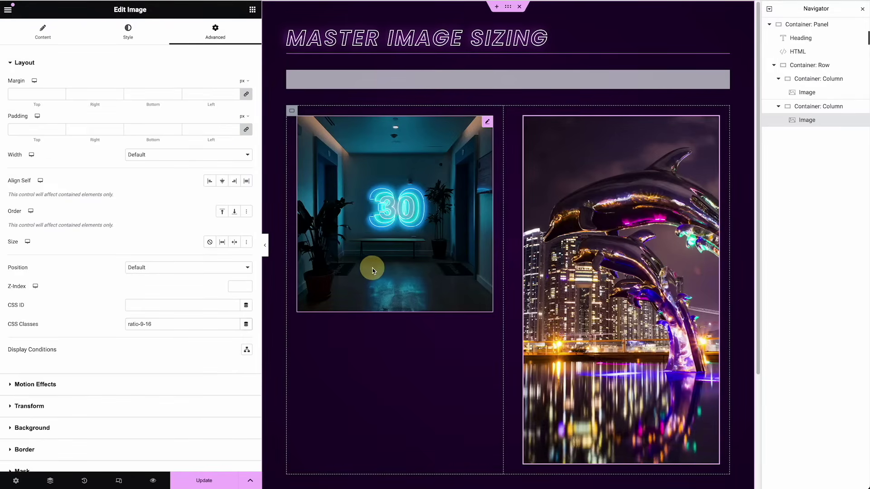
triple_click(185, 325)
key("ctrl+c")
Replace the left image's ratio-1-1 class with ratio-9-16, then open the HTML widget's CSS
left_click(377, 237)
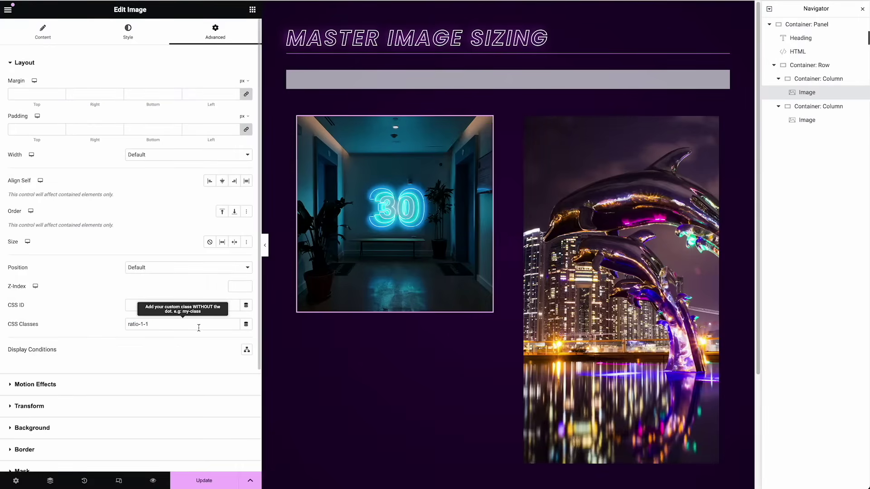
triple_click(154, 324)
key("ctrl+v")
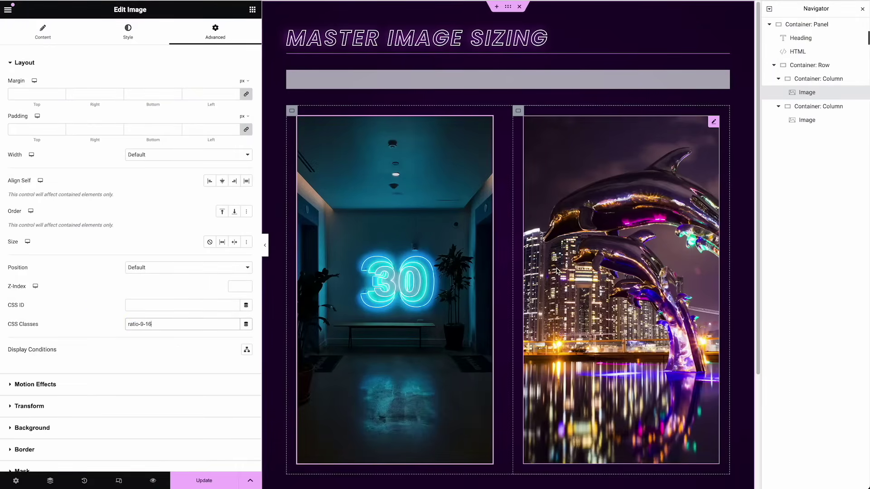
scroll(566, 286, "down", 3)
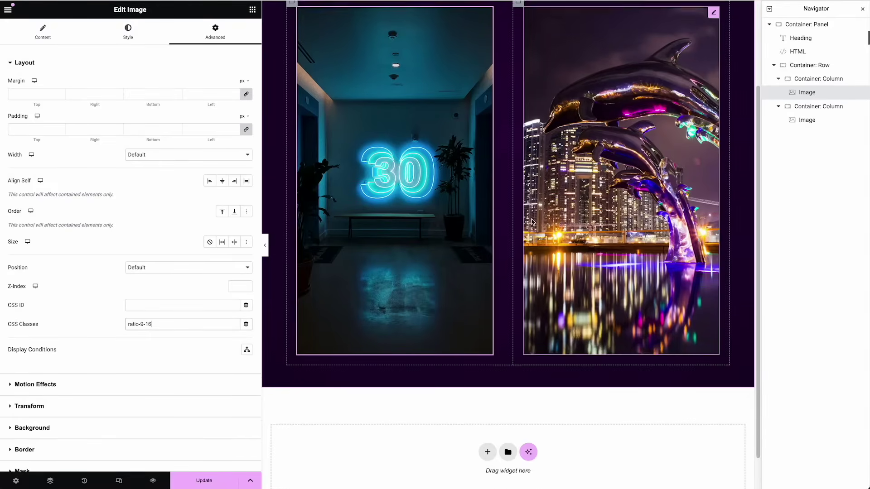
scroll(518, 217, "up", 1)
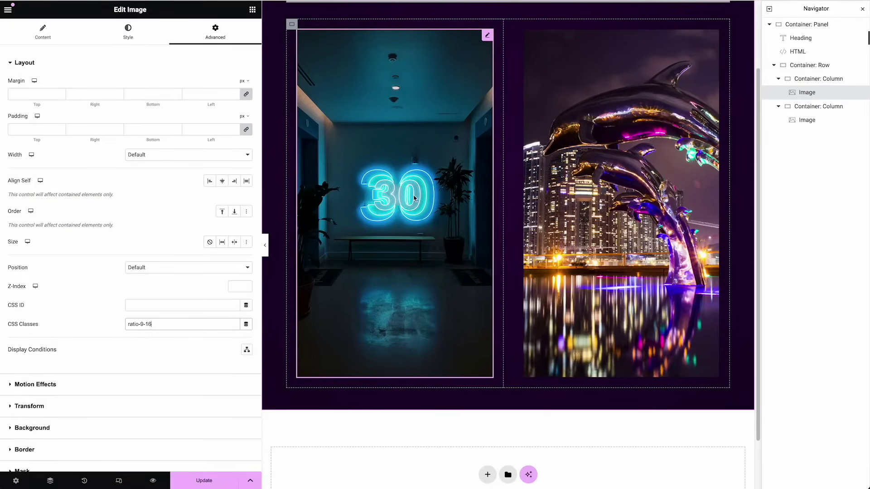
scroll(414, 198, "up", 1)
left_click(356, 23)
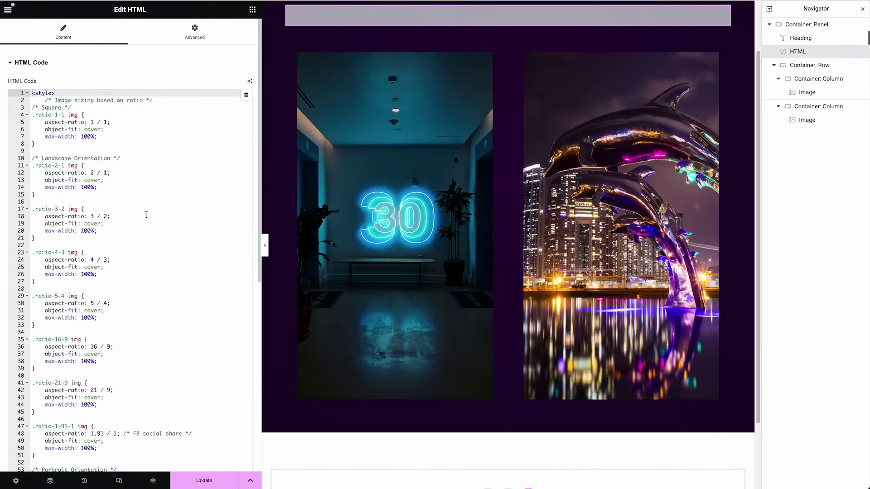
Change the left neon 30 image's CSS class from ratio-9-16 to ratio-1-91-1
scroll(146, 214, "down", 5)
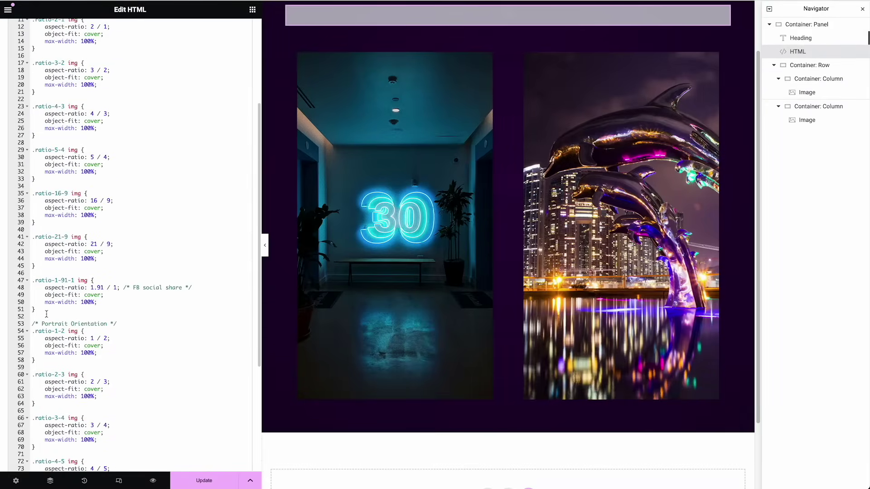
left_click_drag(46, 313, 25, 281)
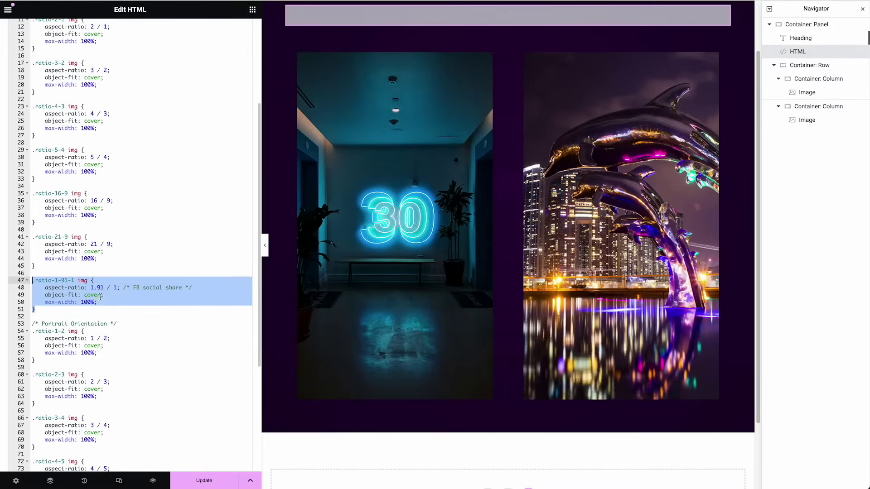
left_click(308, 280)
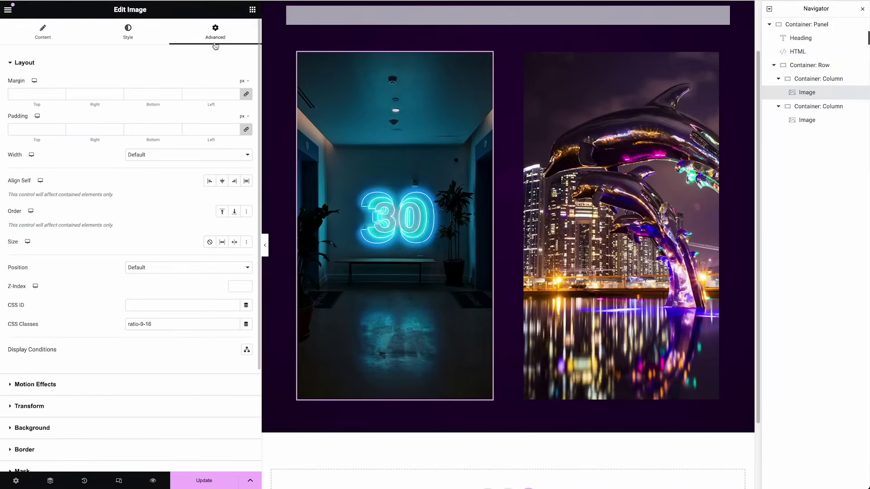
left_click(191, 325)
key("BackSpace")
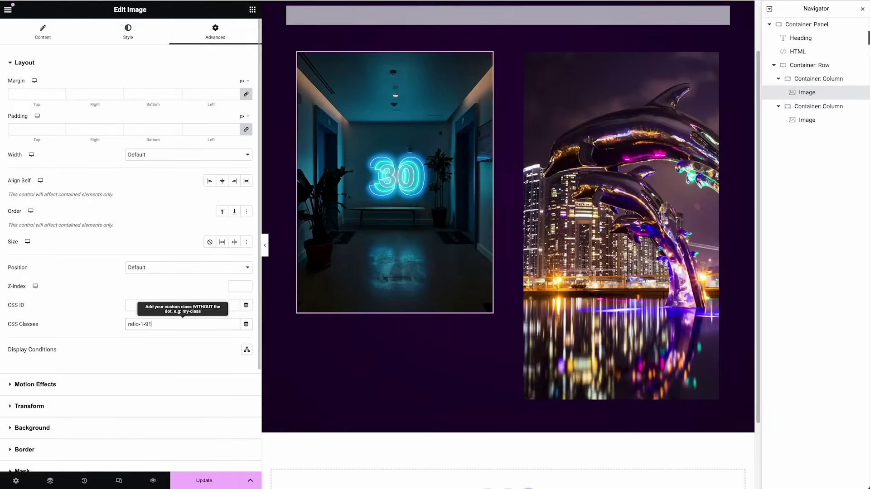
type("1-91-1")
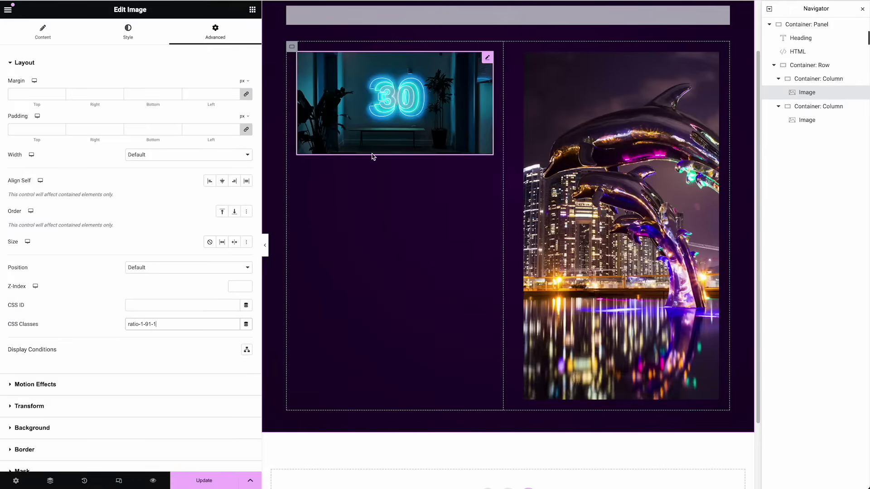
left_click_drag(160, 324, 97, 320)
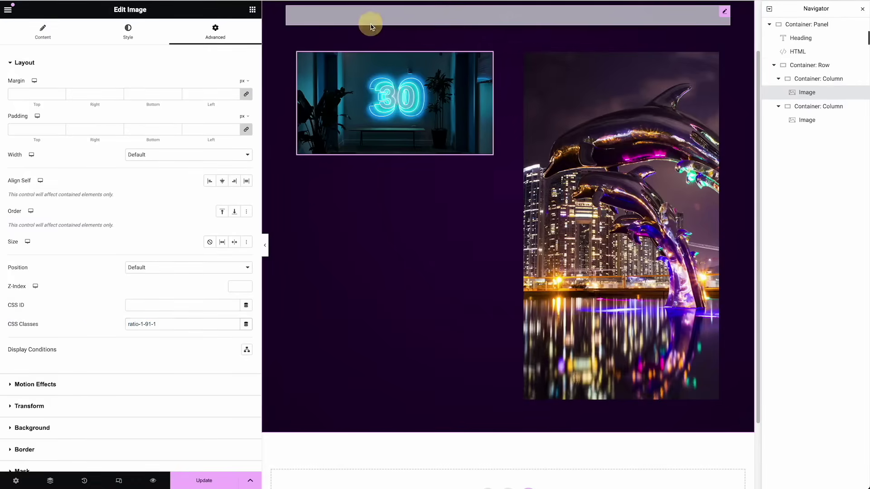
left_click(424, 23)
Scroll through the ratio CSS, selecting the .ratio-9-21 rule and the Portrait Orientation comment
scroll(185, 315, "down", 6)
scroll(183, 317, "down", 2)
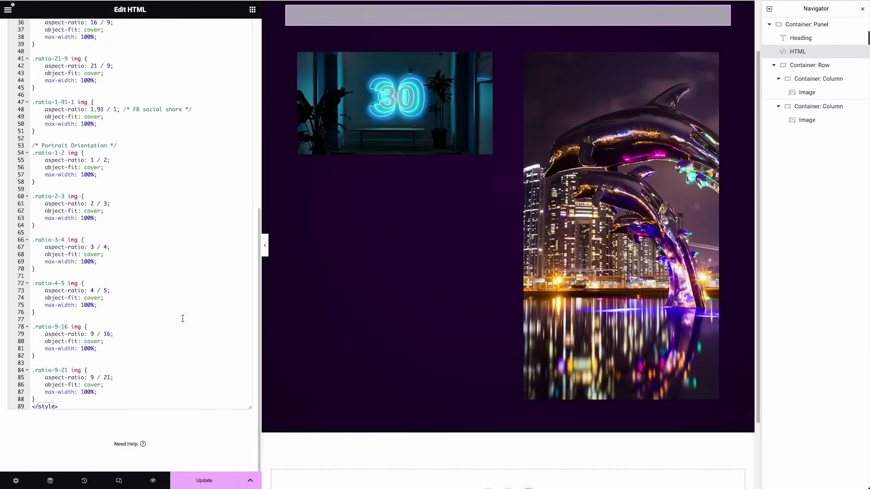
left_click_drag(37, 400, 31, 371)
key("ctrl+c")
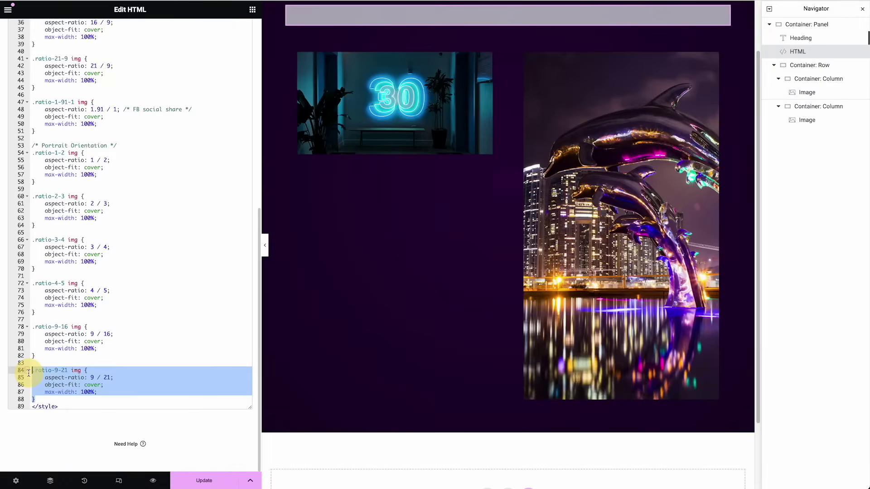
left_click(45, 397)
left_click_drag(128, 144, 32, 146)
scroll(111, 173, "up", 10)
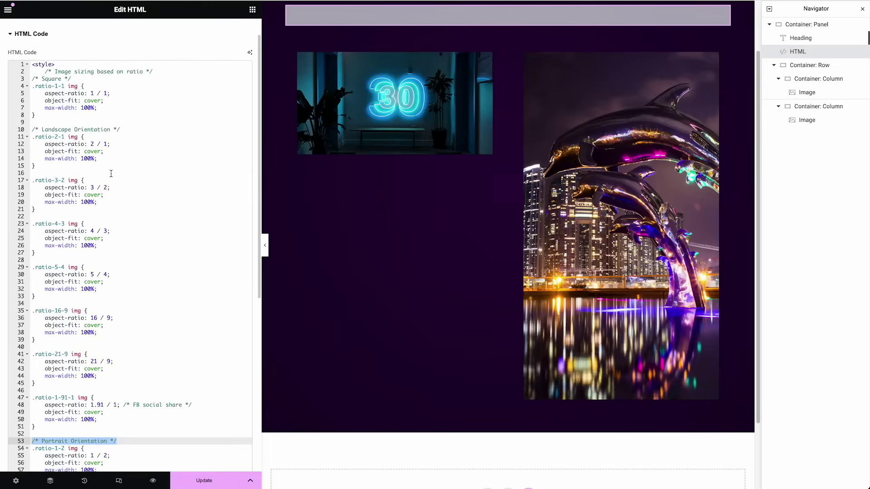
left_click(116, 128)
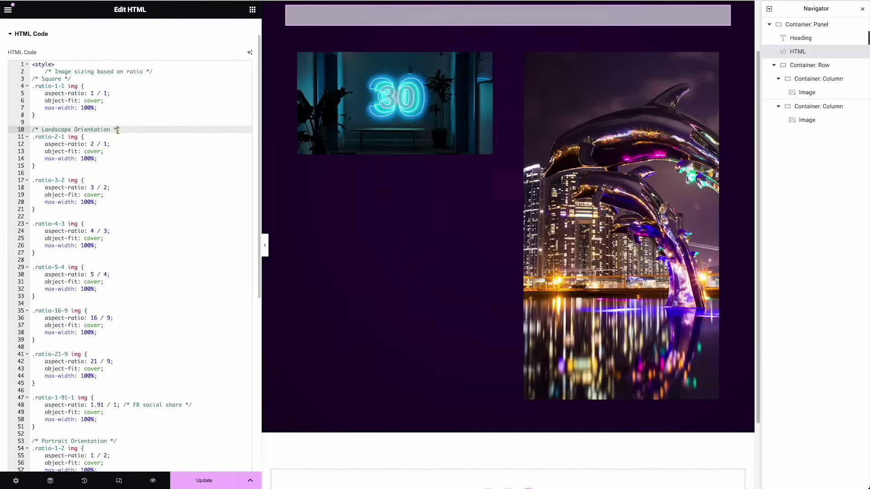
Paste a copy of the .ratio-9-21 rule below the original
scroll(111, 244, "down", 6)
left_click(75, 400)
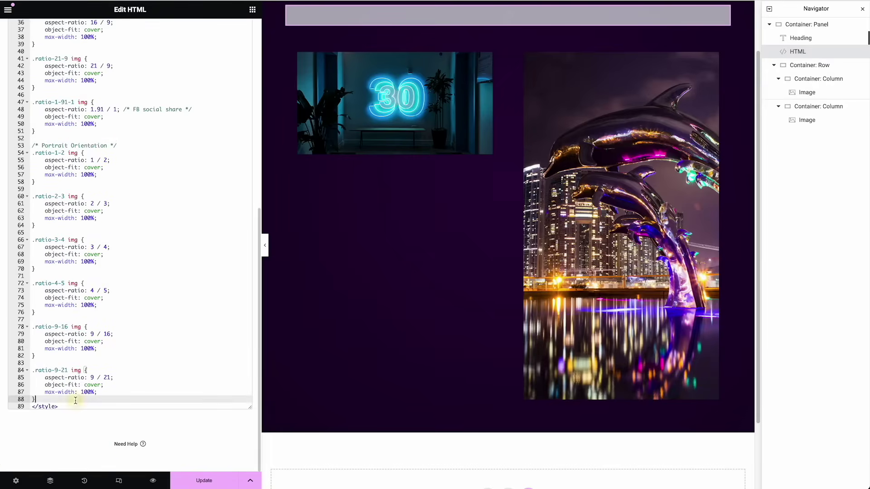
key("Return")
key("Return")
key("ctrl+v")
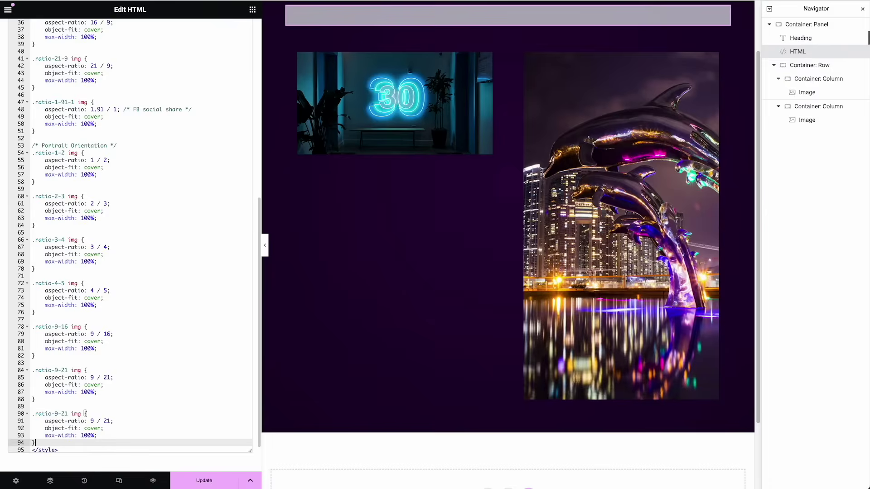
Rename the copied rule to .ratio-12-5 and change its aspect-ratio toward 12 / 5
left_click(58, 413)
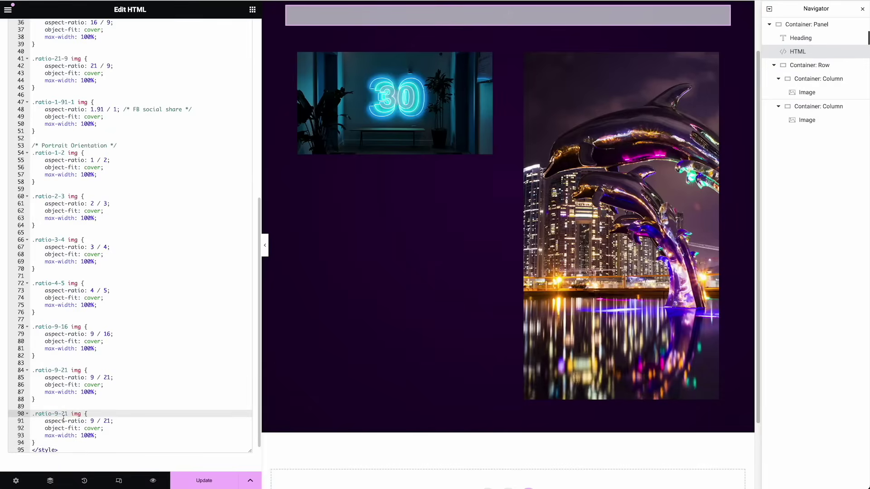
key("BackSpace")
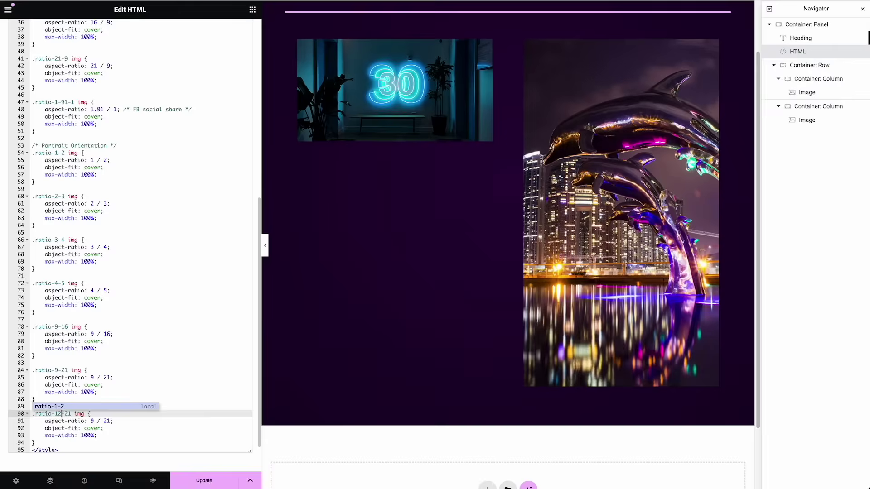
type("12")
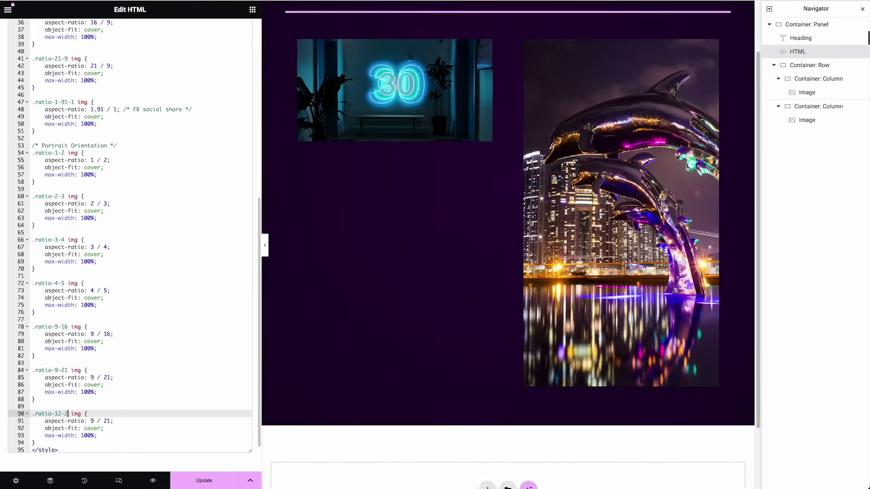
key("BackSpace")
key("BackSpace")
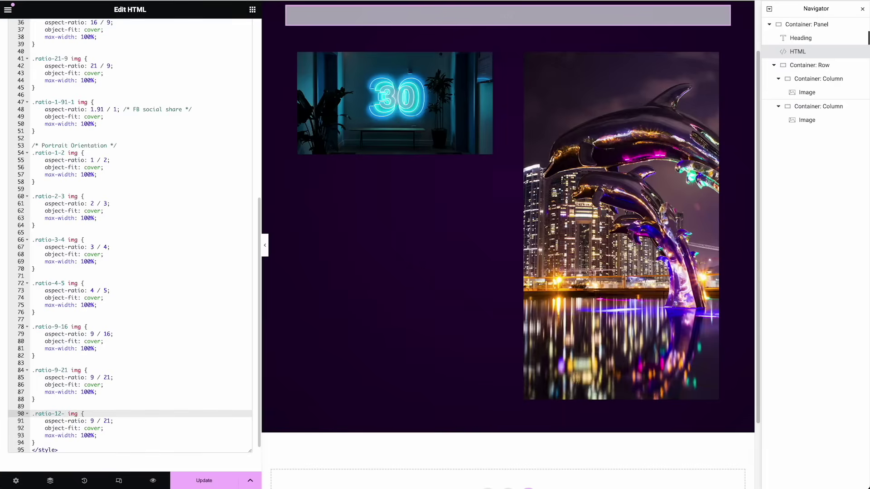
type("5")
left_click(95, 424)
key("BackSpace")
type("12")
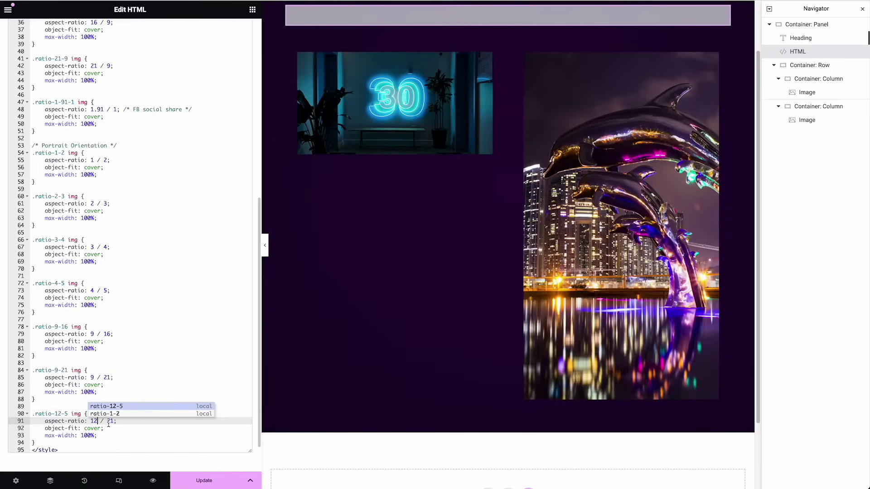
double_click(109, 421)
Finish the 12 / 5 aspect-ratio value and set the dolphin image's CSS class to ratio-12-5
type("5")
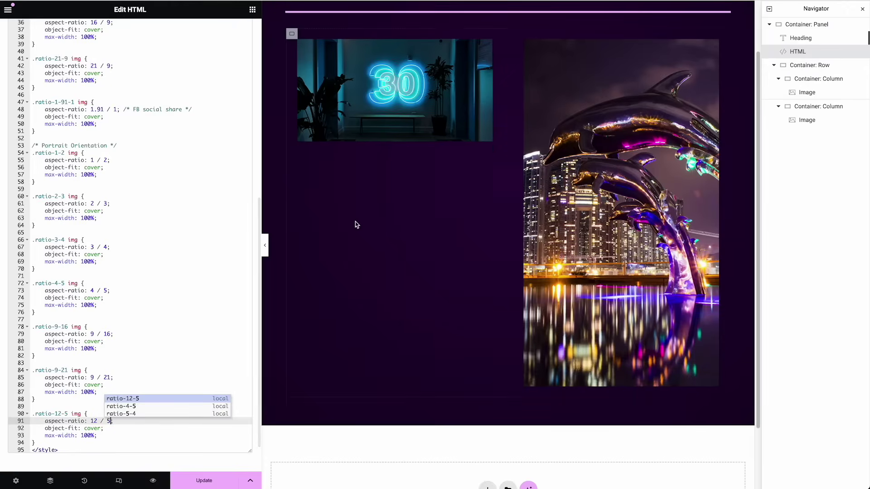
left_click(553, 141)
left_click(198, 37)
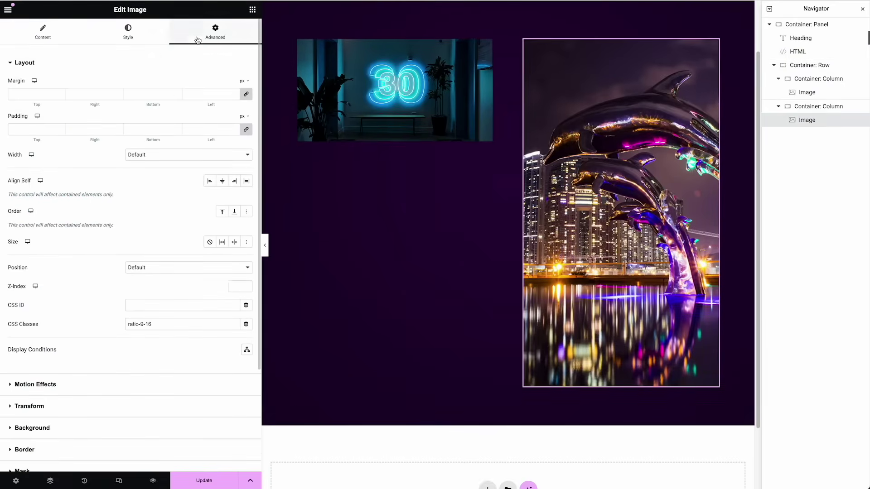
left_click(155, 324)
key("BackSpace")
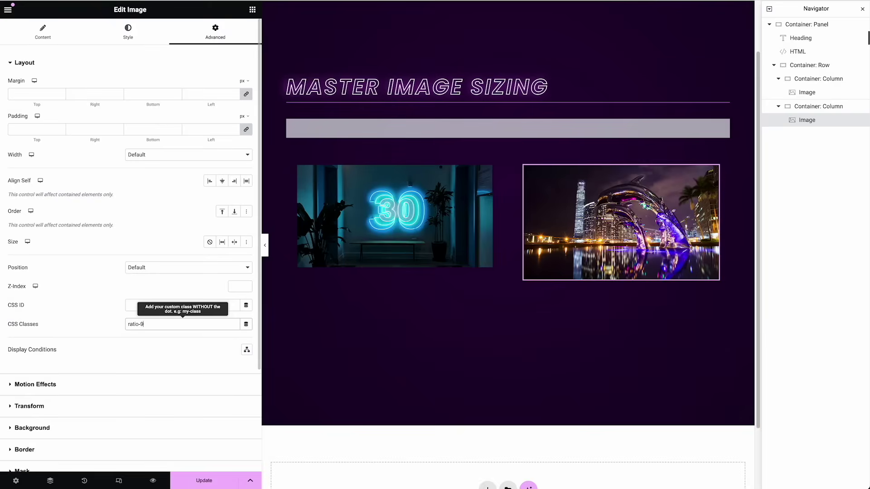
type("12-5")
left_click_drag(159, 324, 128, 323)
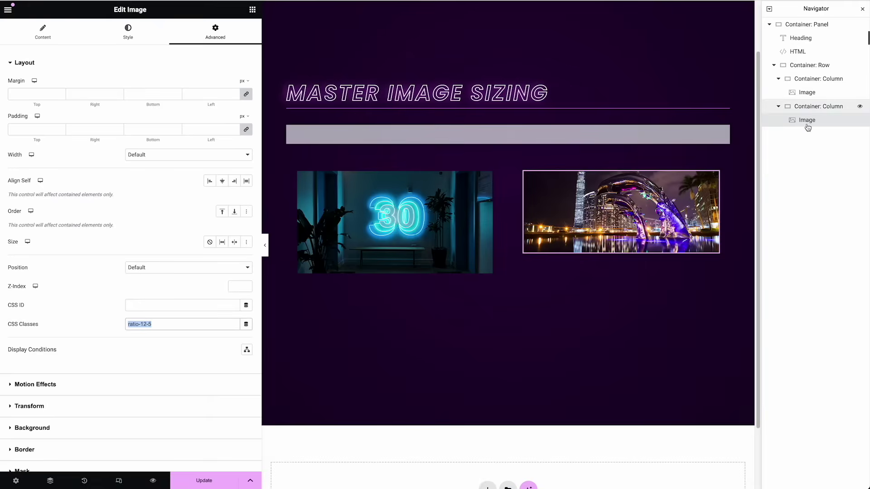
Squash the left neon 30 image's height to about 79 px
left_click(117, 38)
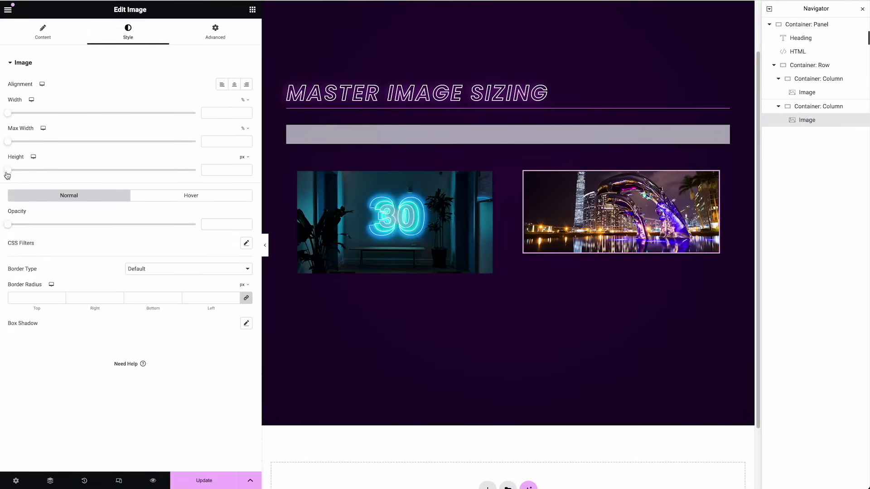
left_click(344, 195)
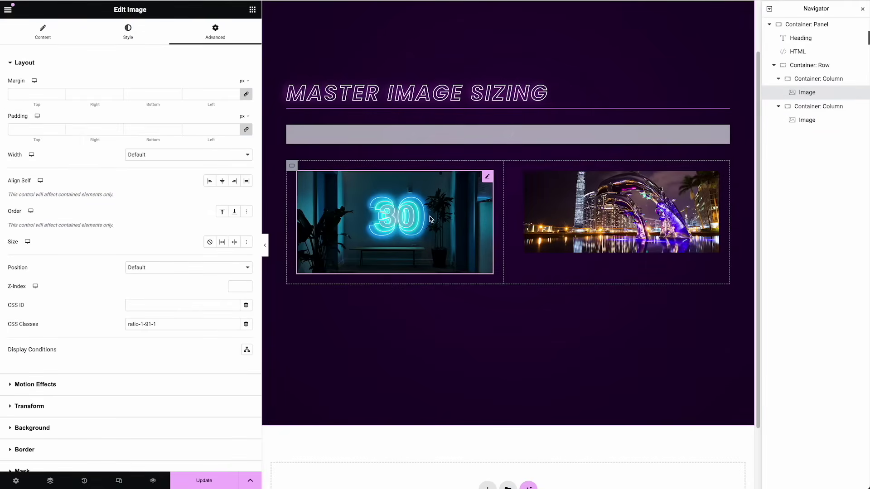
left_click(127, 39)
left_click_drag(8, 171, 39, 176)
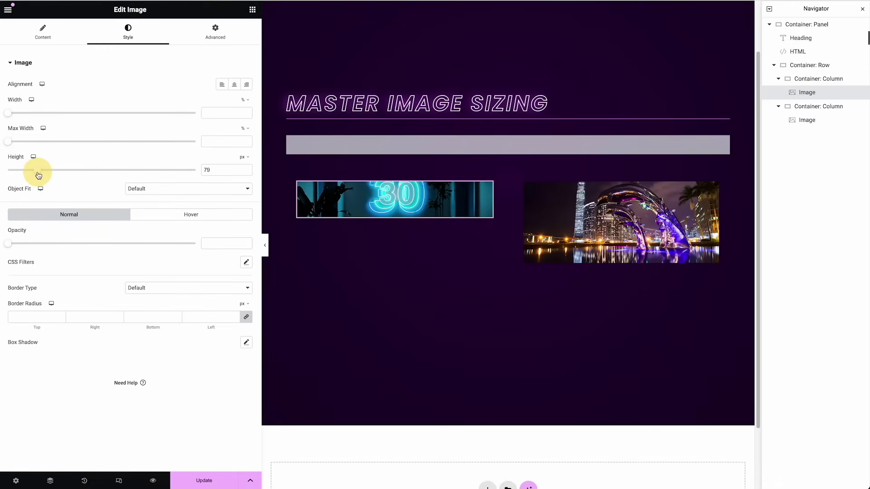
Toggle the image's Align Self Center on and back off in Advanced settings
left_click(216, 31)
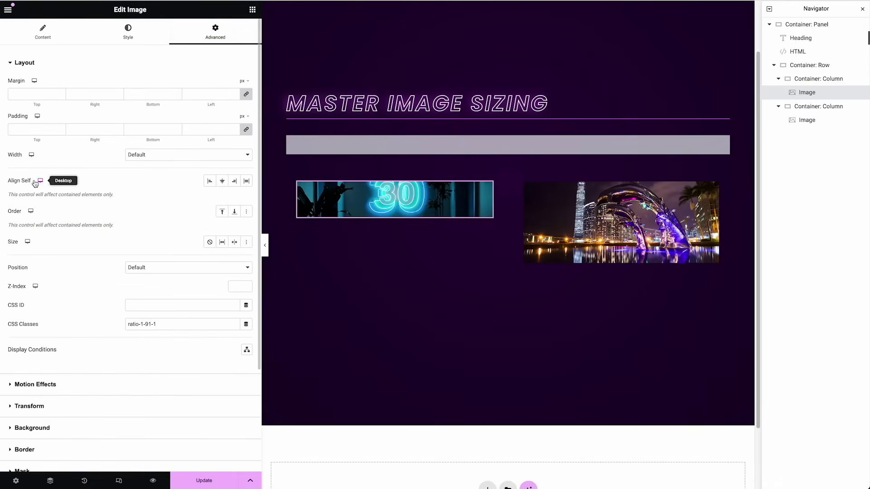
left_click(222, 182)
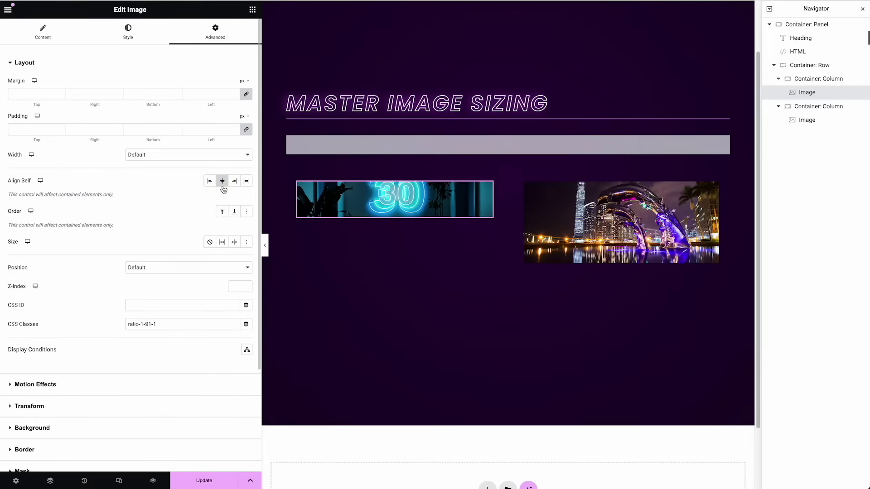
left_click(222, 181)
left_click(140, 36)
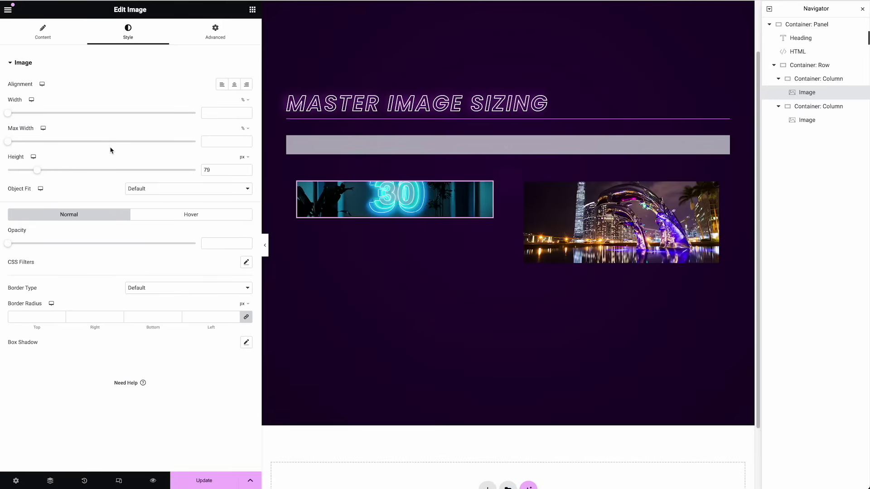
left_click(243, 100)
Set the 30 image's width to a custom 'auto' value and Align Self to Center
left_click(243, 168)
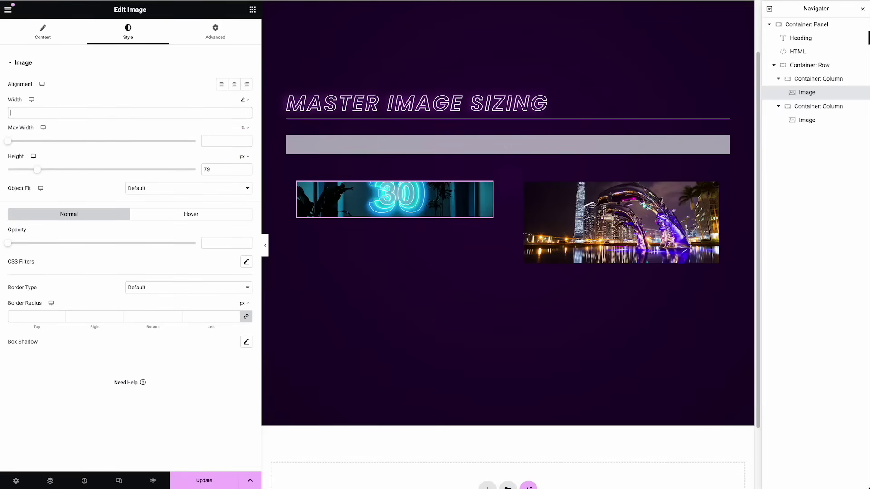
type("auto")
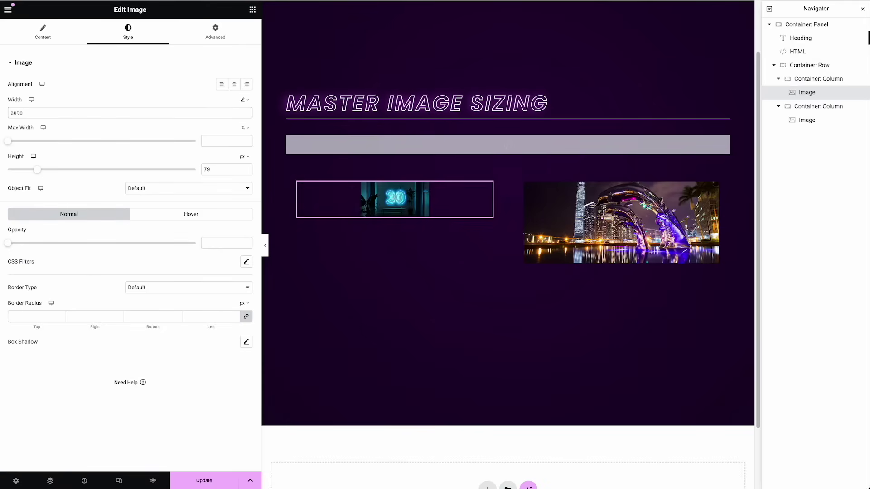
left_click(214, 34)
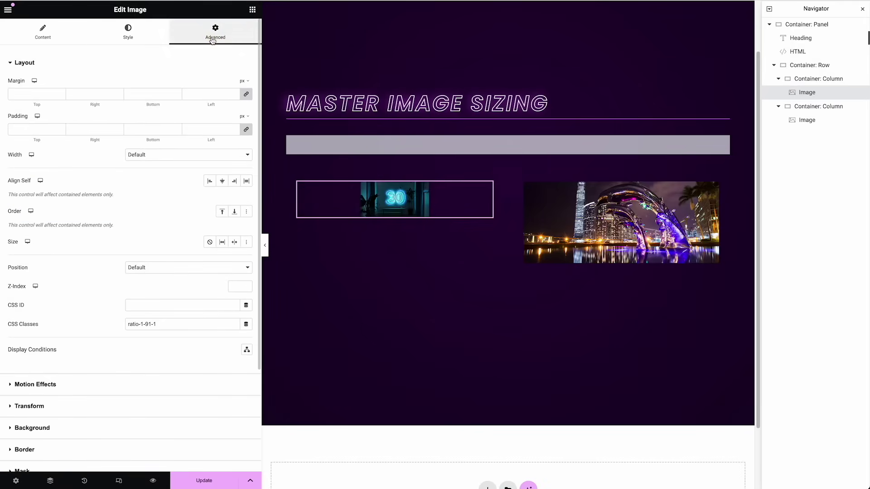
left_click(222, 181)
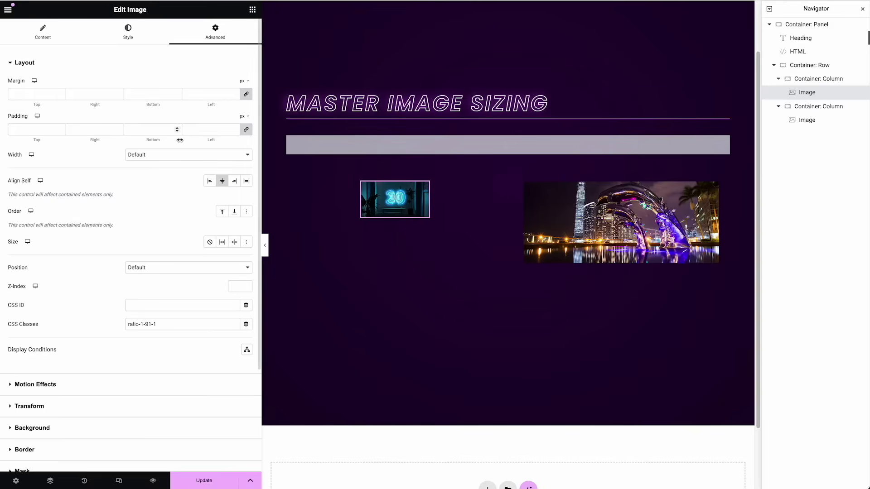
Raise the image's height, then delete the height value so no fixed height remains
left_click(134, 36)
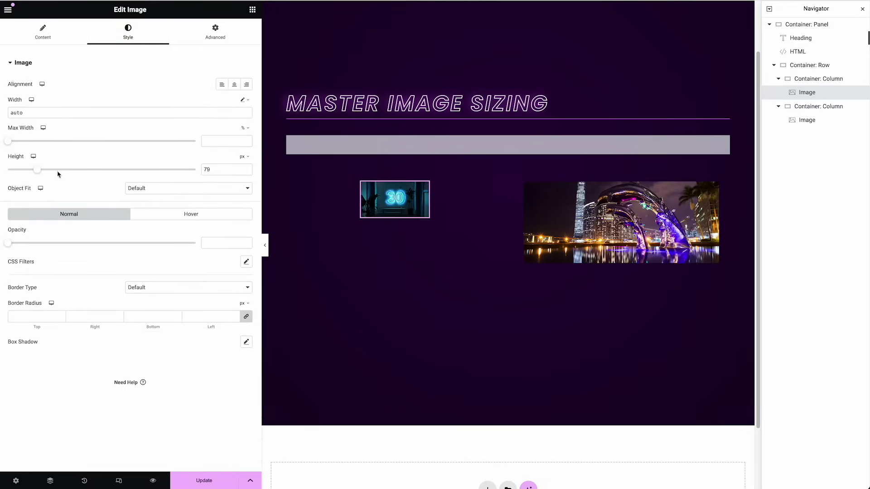
left_click_drag(38, 171, 97, 172)
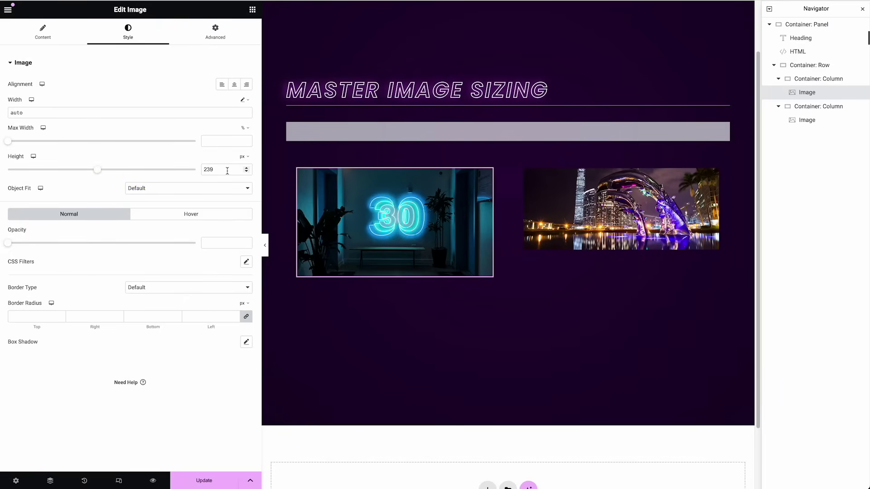
left_click_drag(227, 171, 180, 169)
key("BackSpace")
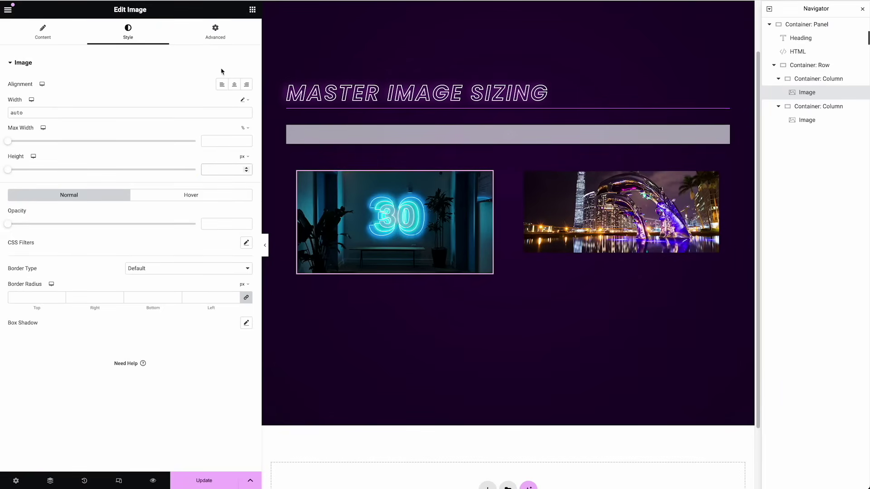
Highlight the ratio-1-91-1 class in the image's Advanced CSS Classes field
left_click(228, 32)
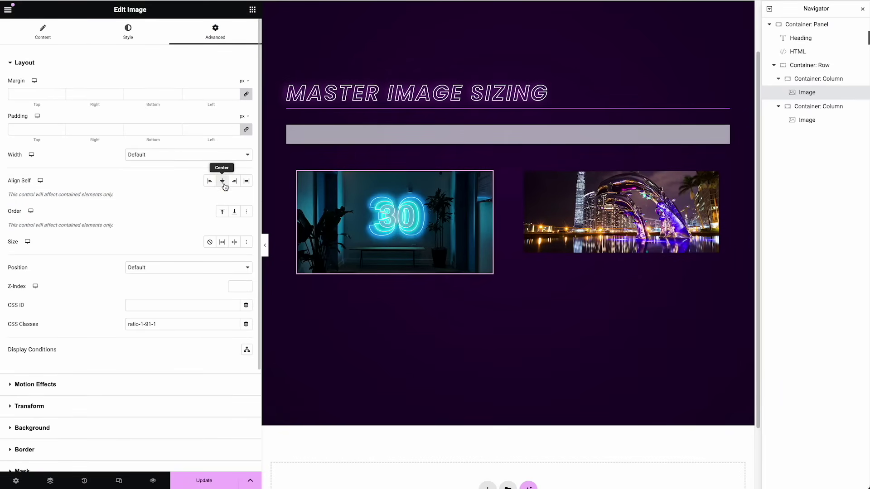
left_click_drag(184, 324, 125, 323)
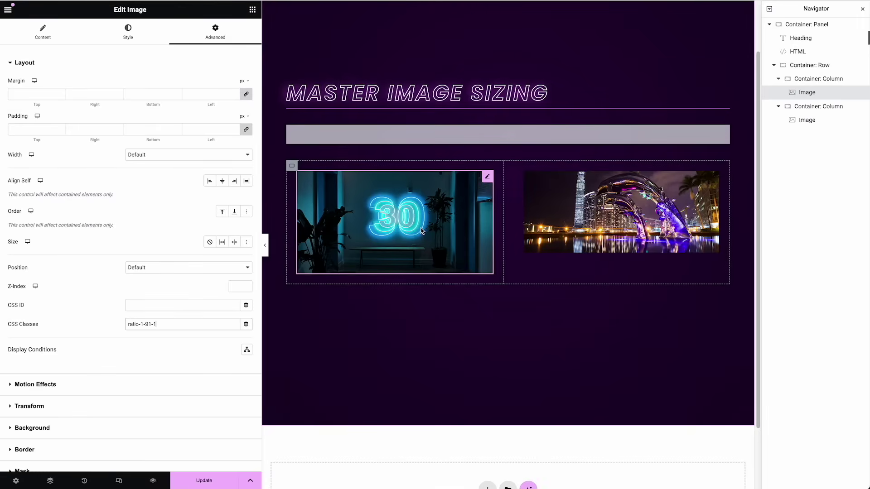
scroll(422, 231, "down", 2)
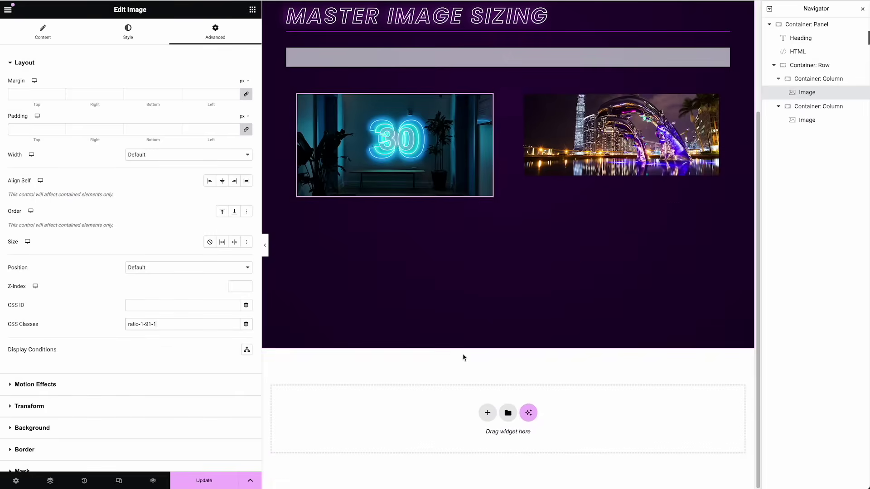
Add a single-column Flexbox container at the page bottom and paste a copy of the neon 30 image
left_click(484, 414)
left_click(483, 437)
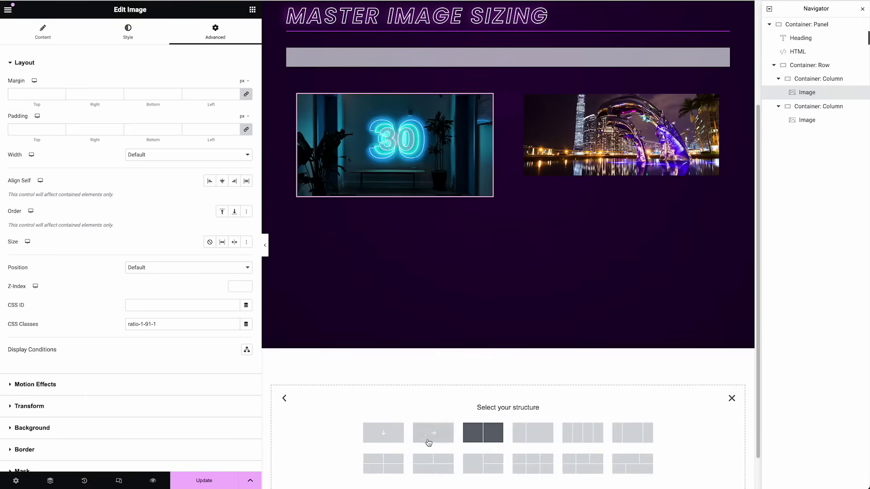
left_click(396, 436)
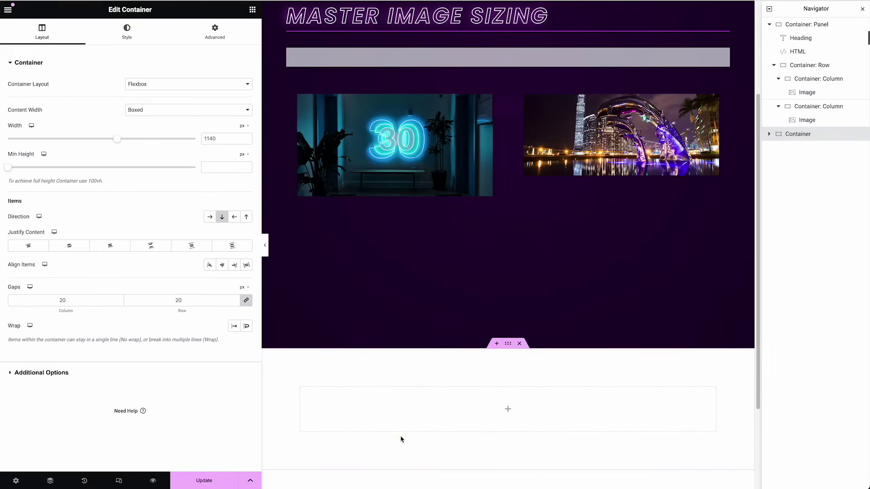
left_click(214, 41)
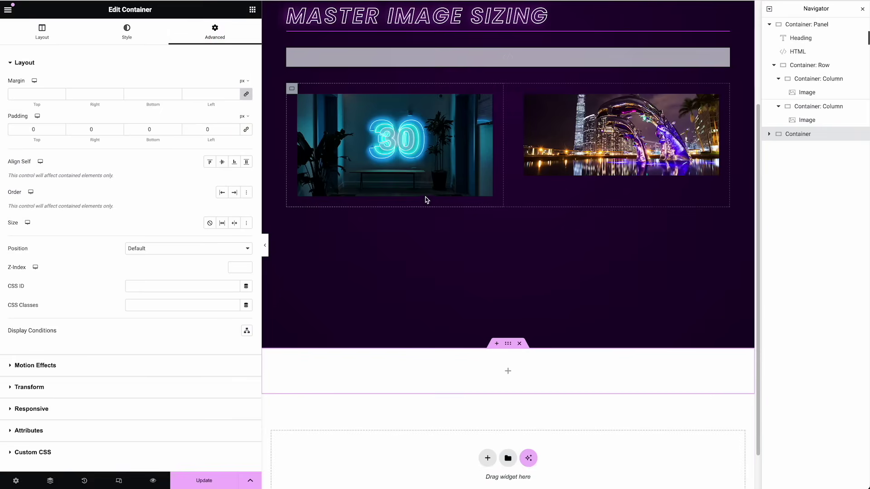
right_click(390, 140)
left_click(429, 295)
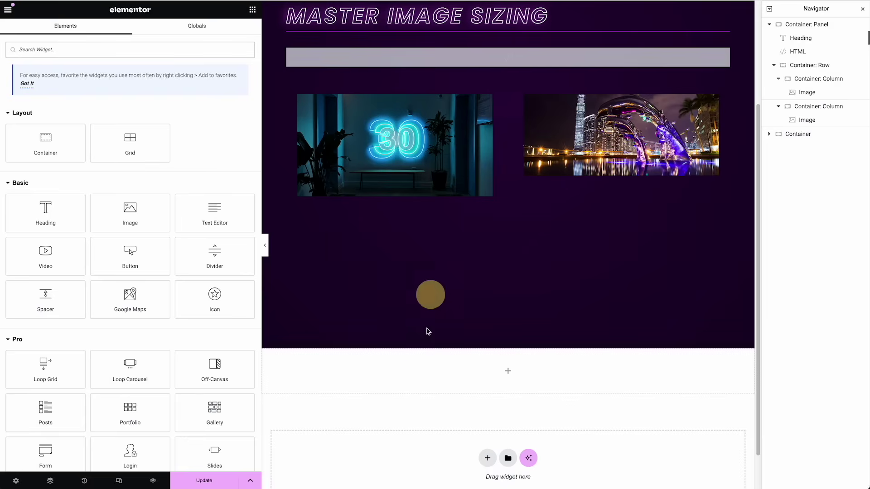
right_click(399, 383)
left_click(420, 319)
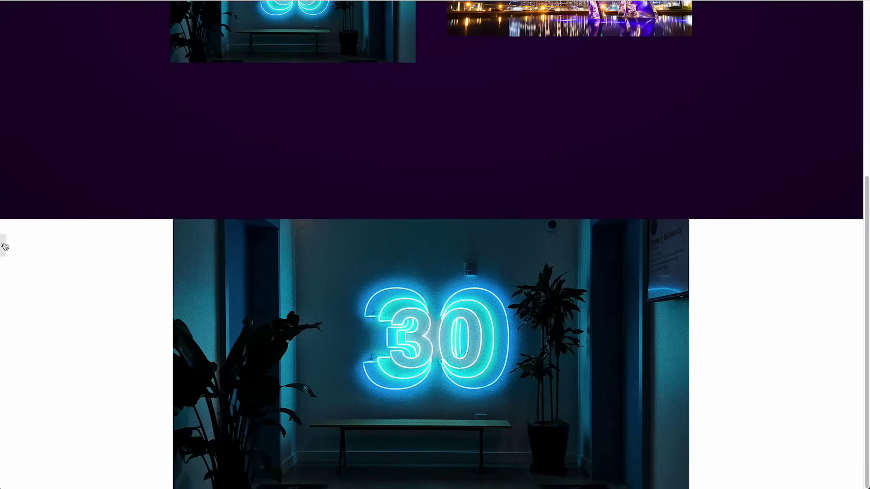
Set the new container's Content Width to Full Width and preview the page
left_click(5, 246)
left_click(508, 111)
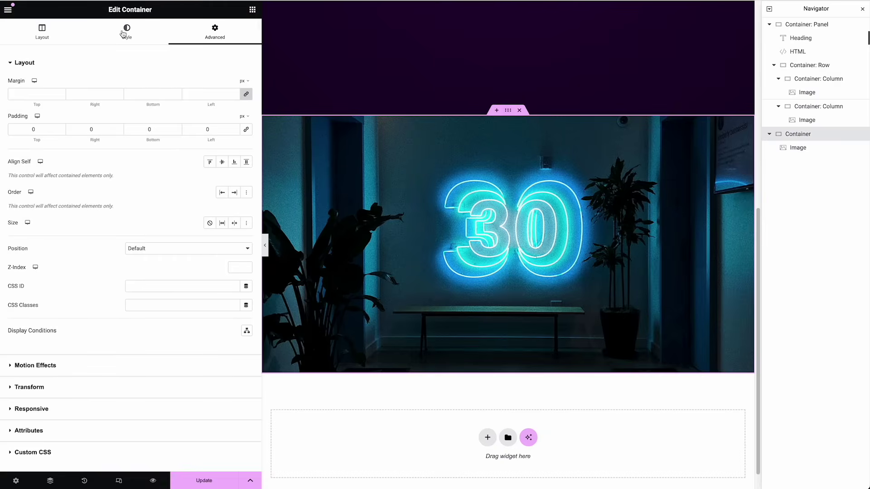
left_click(42, 30)
left_click(145, 110)
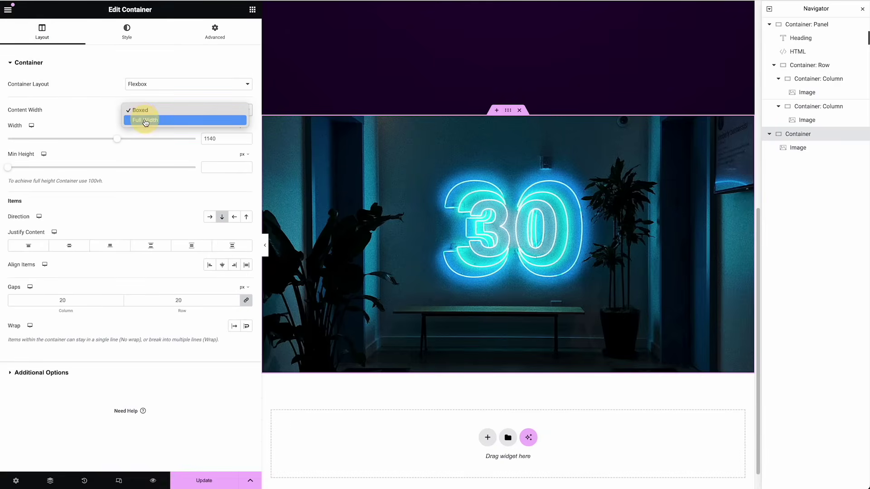
left_click(142, 120)
left_click(262, 246)
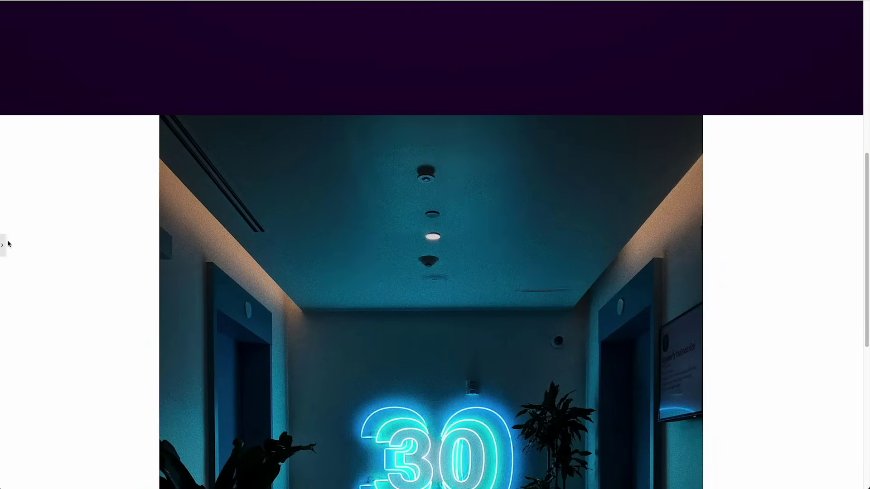
Set the pasted hero image's Width and Max Width to 100%, then preview it
left_click(4, 246)
left_click(297, 226)
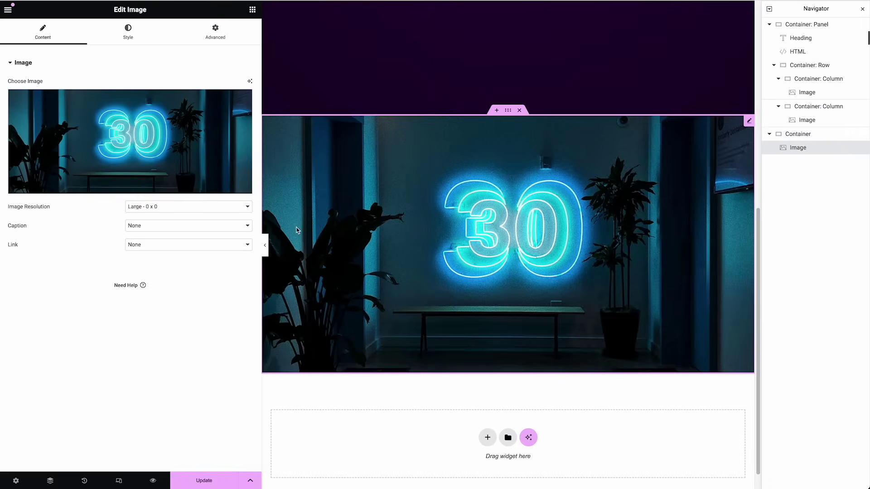
left_click(130, 31)
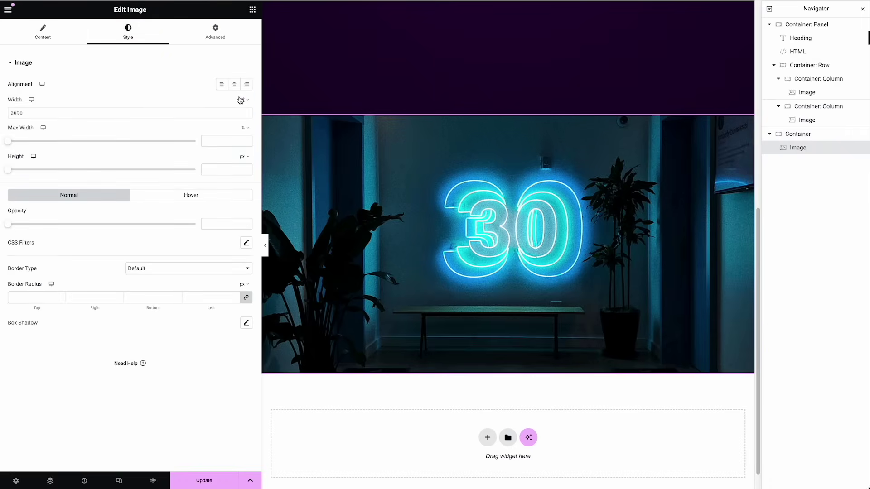
left_click(240, 100)
left_click(240, 107)
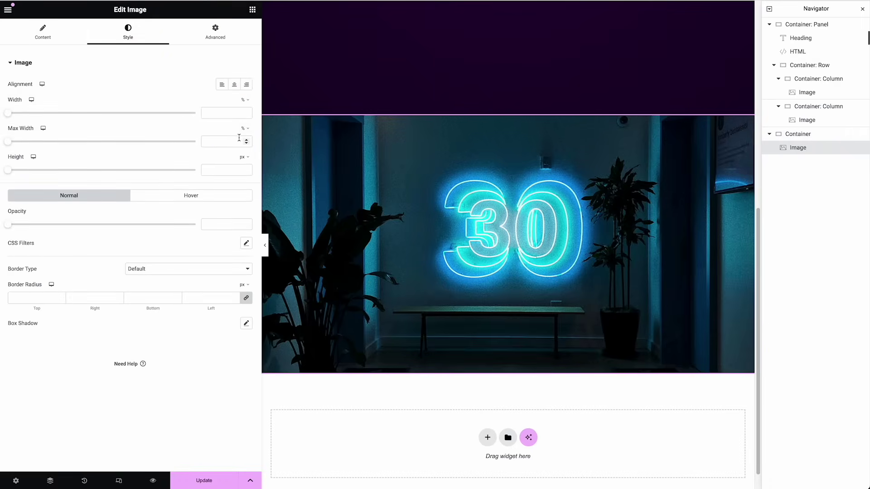
left_click(239, 113)
type("100100")
left_click(265, 245)
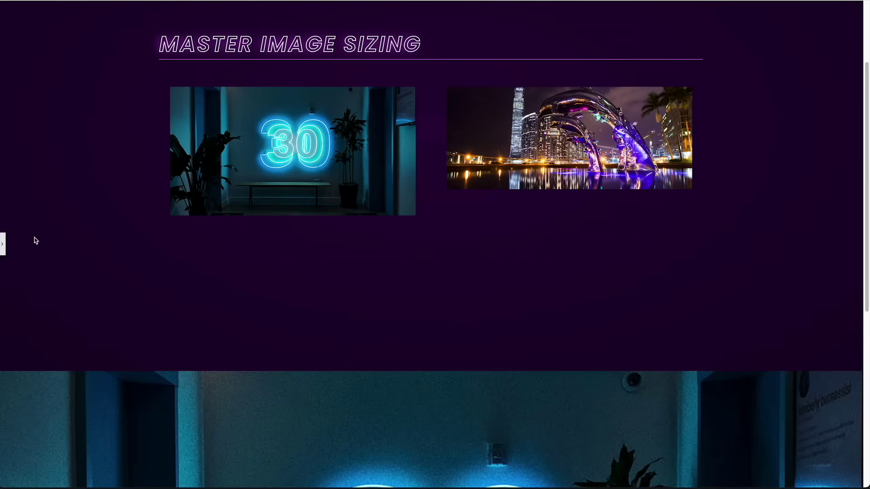
left_click(3, 248)
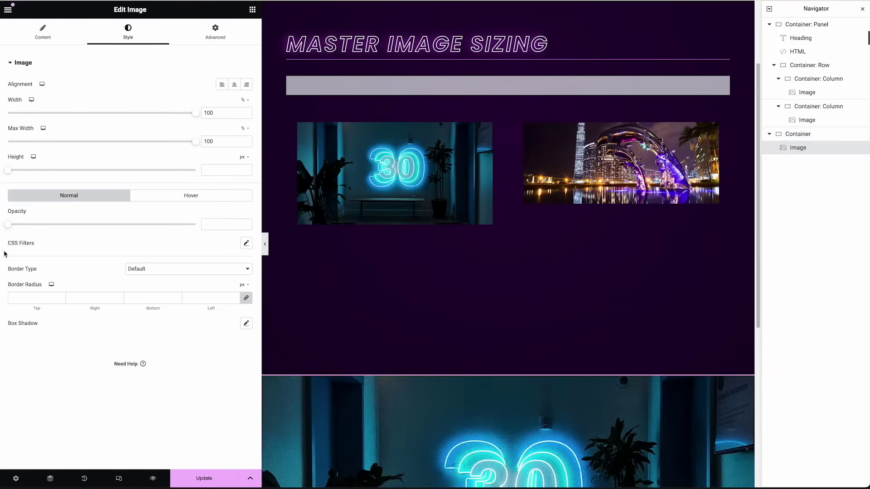
scroll(418, 268, "down", 6)
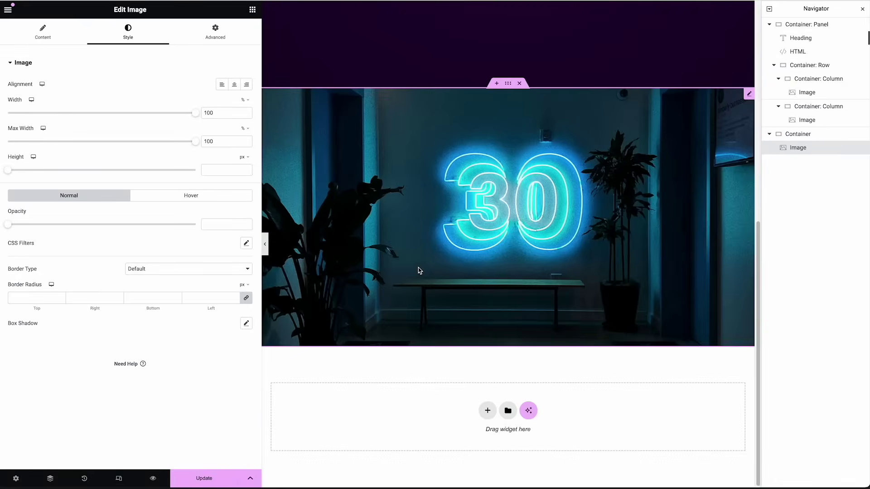
scroll(417, 271, "up", 7)
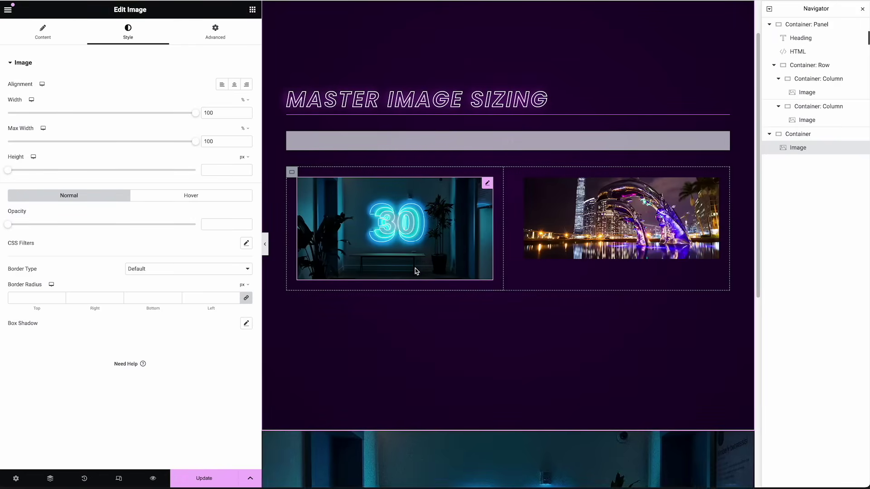